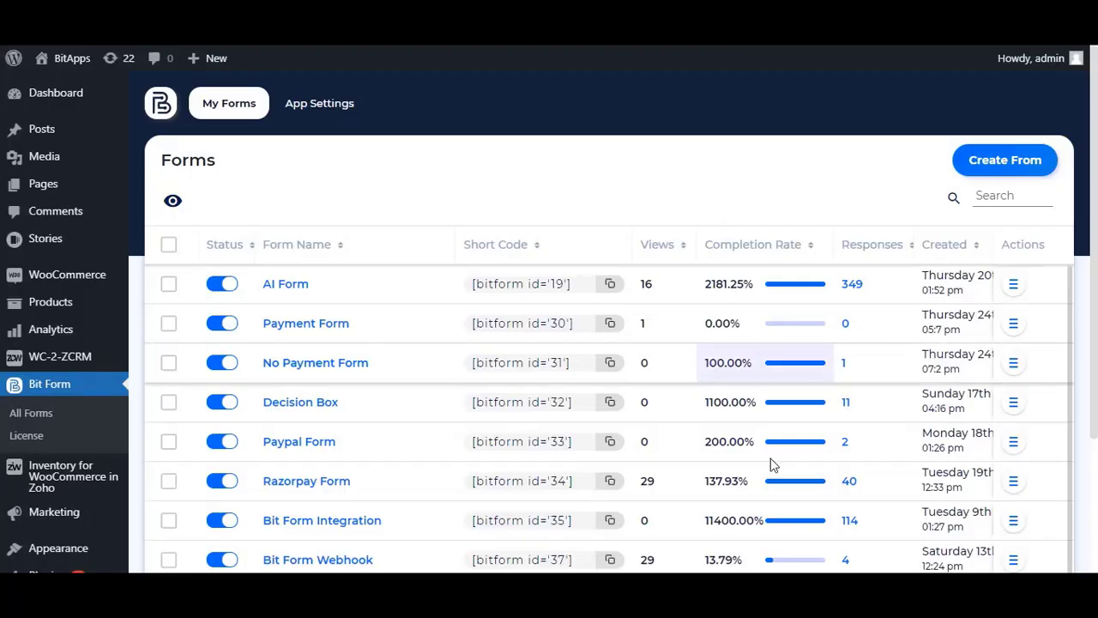
Step: Open and dismiss the Create Form dialog, then scroll down the All Forms list
{"action": "left_click", "coordinate": [1002, 166]}
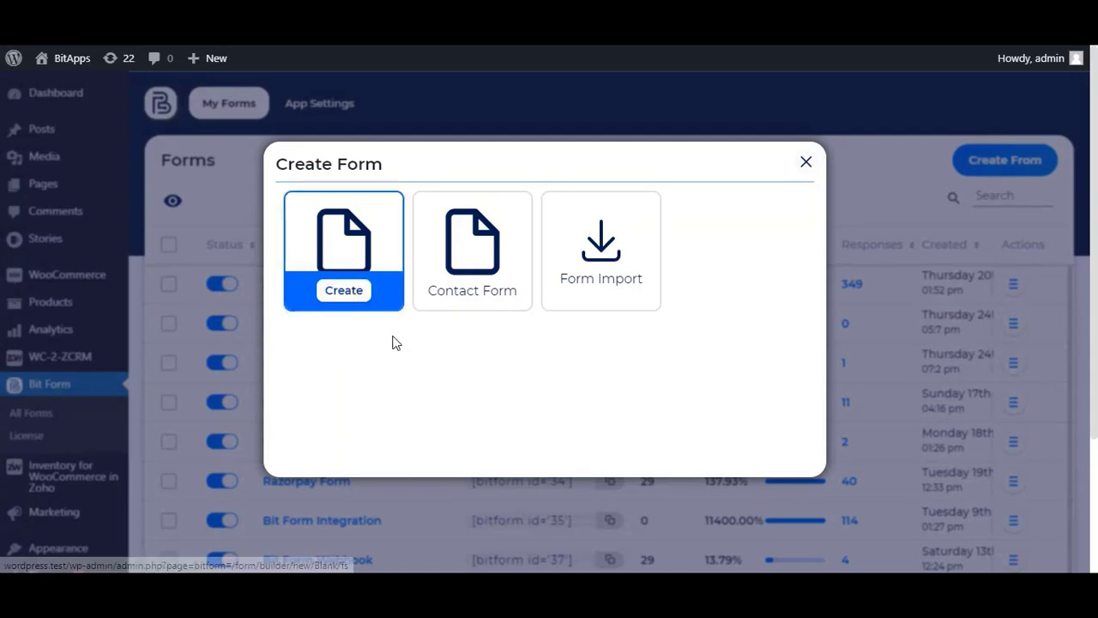
{"action": "left_click", "coordinate": [811, 167]}
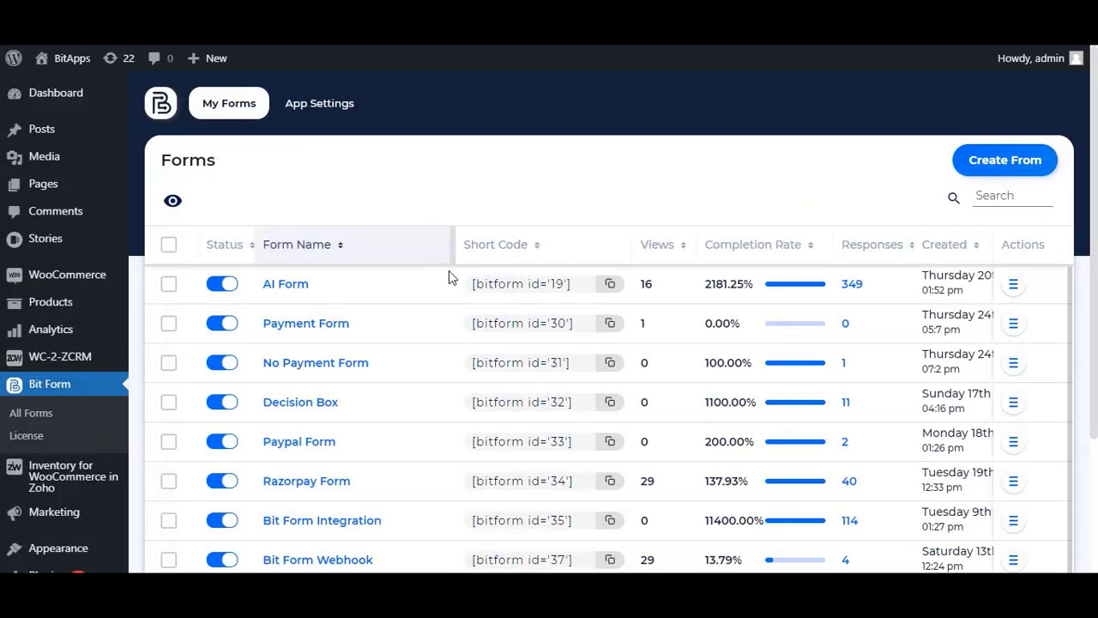
{"action": "scroll", "coordinate": [439, 429], "scroll_direction": "down", "scroll_amount": 1}
{"action": "scroll", "coordinate": [436, 443], "scroll_direction": "down", "scroll_amount": 2}
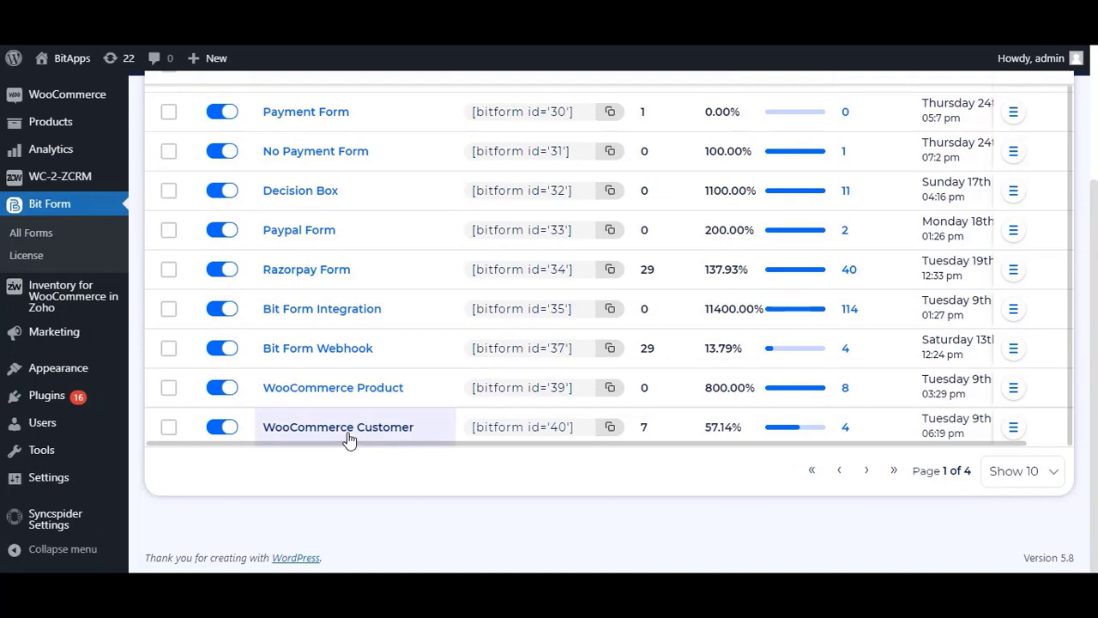
Step: Open the WooCommerce Customer form and review its fields in the Builder
{"action": "left_click", "coordinate": [382, 431]}
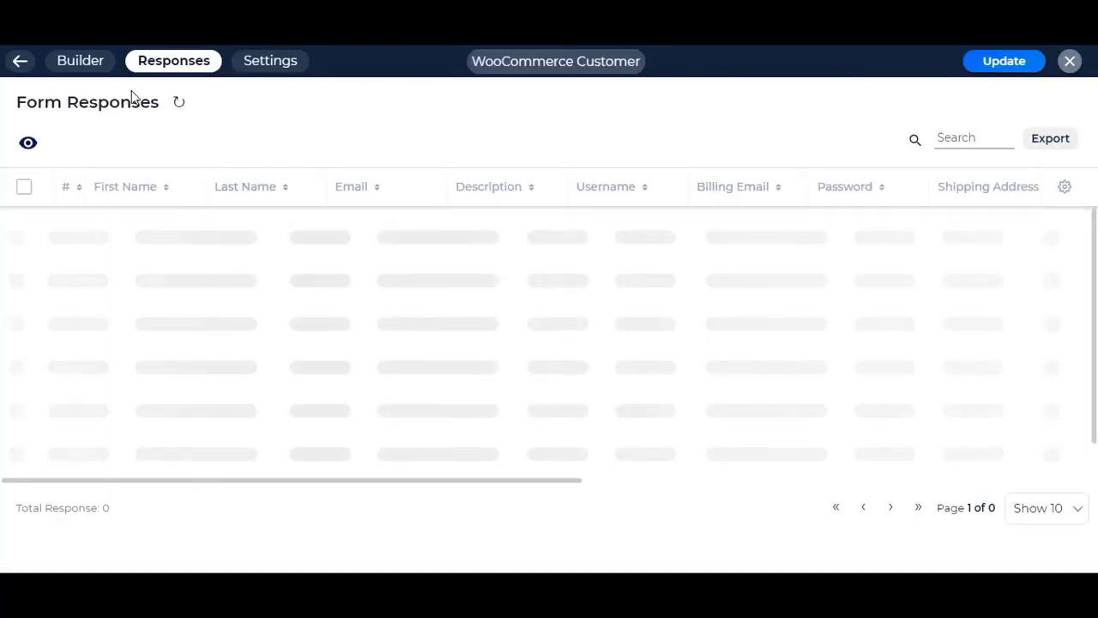
{"action": "left_click", "coordinate": [82, 65]}
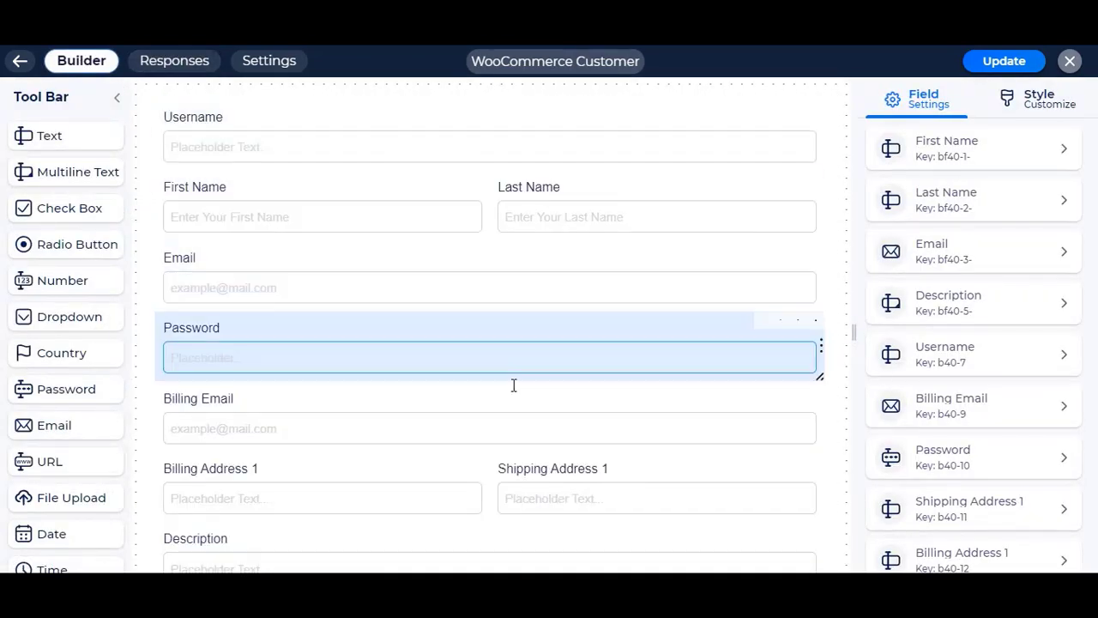
{"action": "scroll", "coordinate": [512, 385], "scroll_direction": "down", "scroll_amount": 3}
{"action": "scroll", "coordinate": [532, 438], "scroll_direction": "up", "scroll_amount": 3}
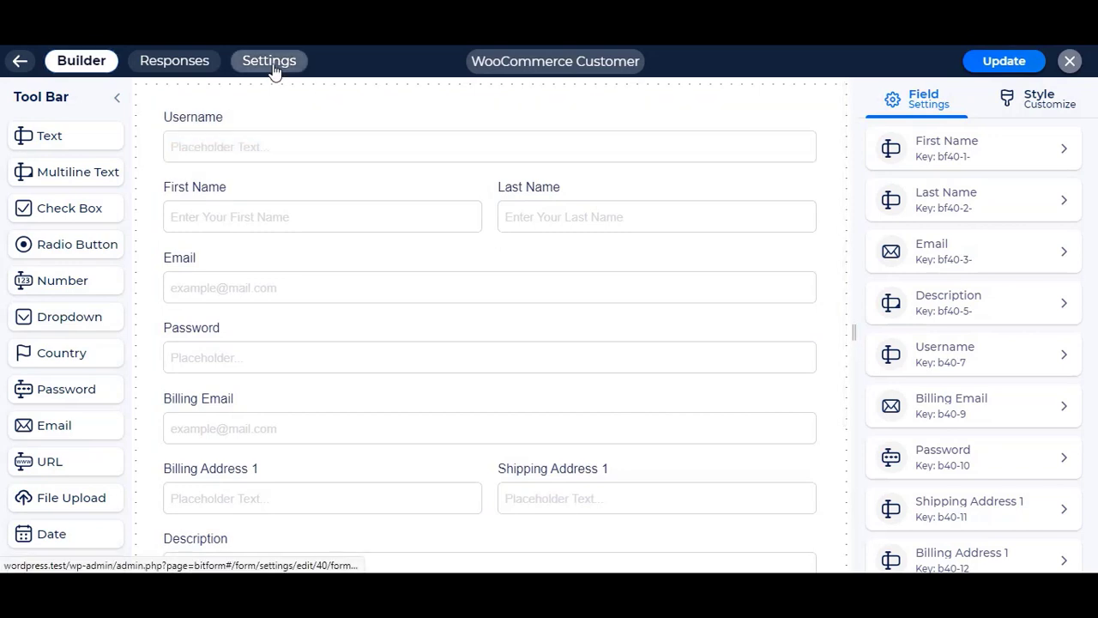
Step: Add a WooCommerce integration under Settings > Integrations, found by searching 'woocommerce', and connect it
{"action": "left_click", "coordinate": [273, 68]}
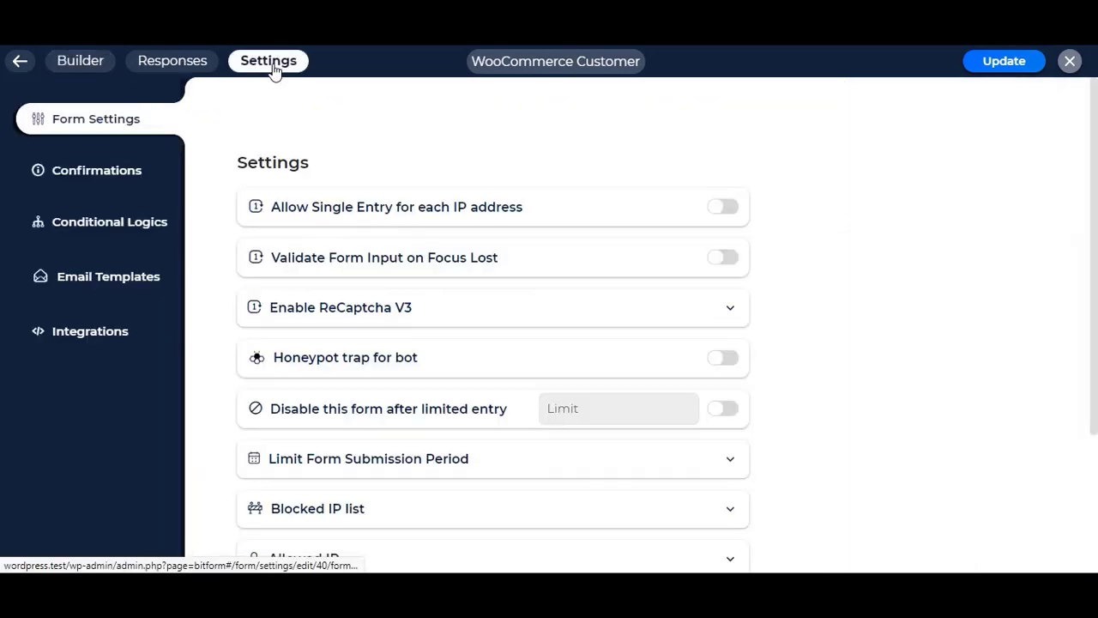
{"action": "left_click", "coordinate": [76, 337]}
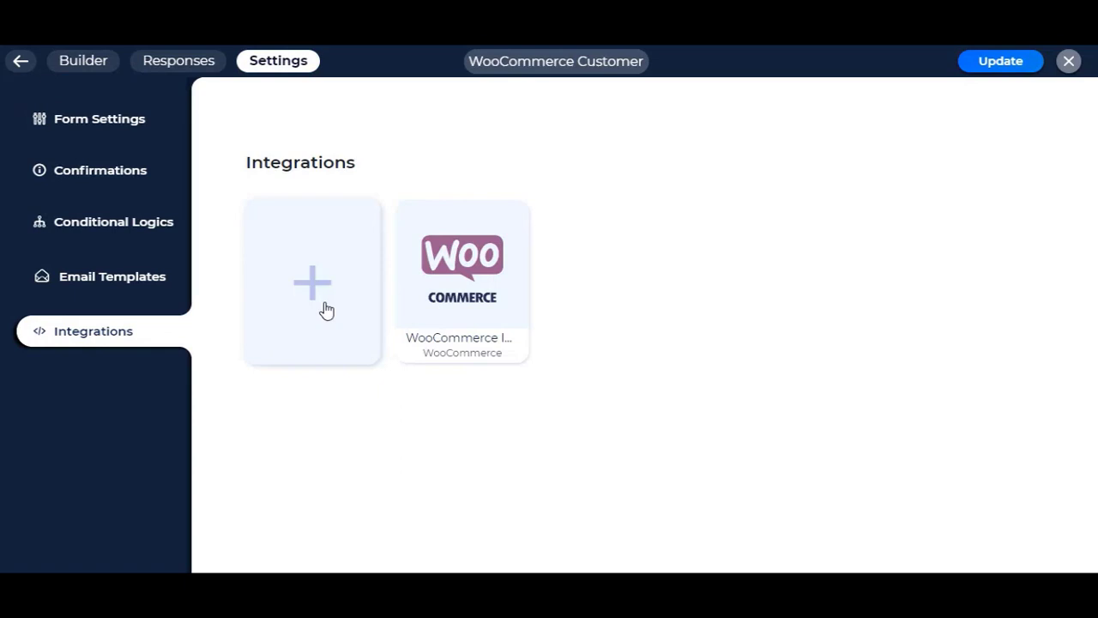
{"action": "left_click", "coordinate": [326, 310]}
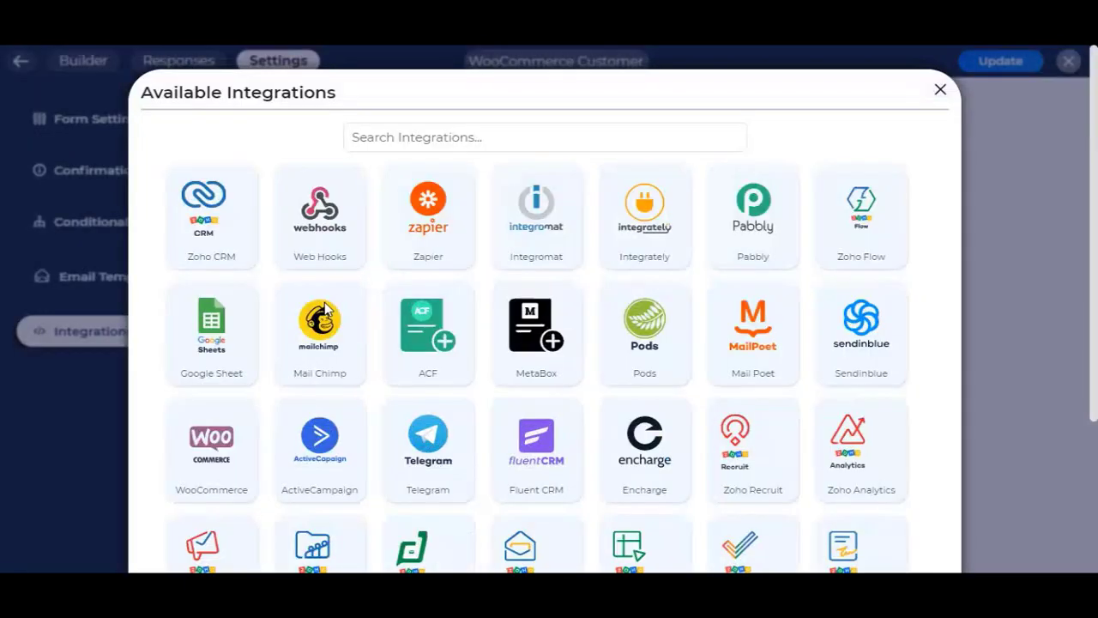
{"action": "left_click", "coordinate": [500, 132]}
{"action": "type", "text": "wooco"}
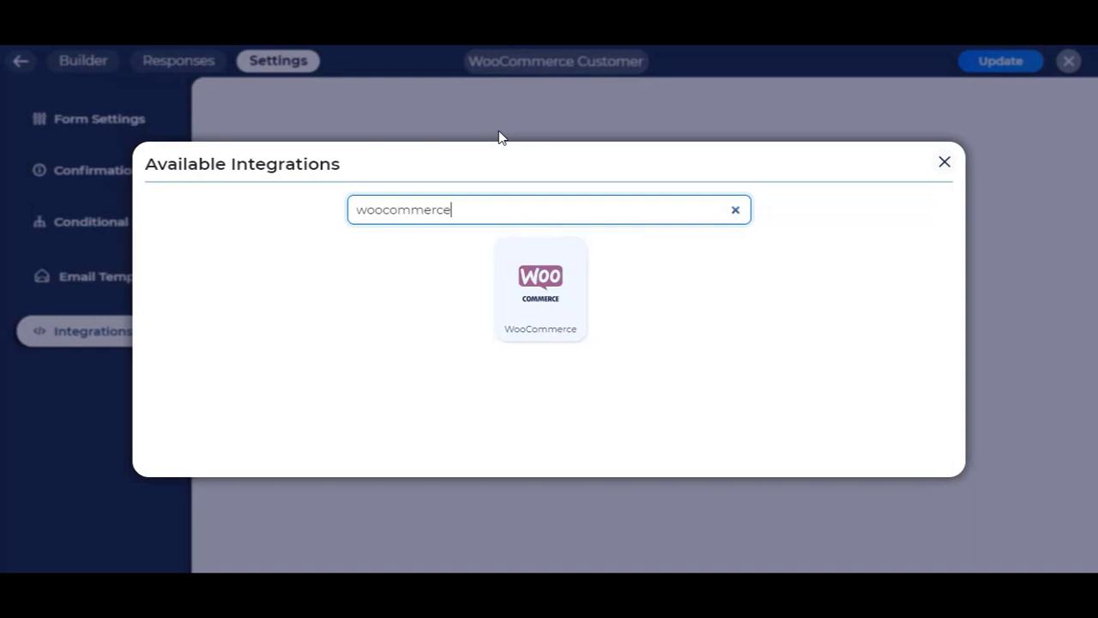
{"action": "type", "text": "mmerce"}
{"action": "left_click", "coordinate": [558, 331]}
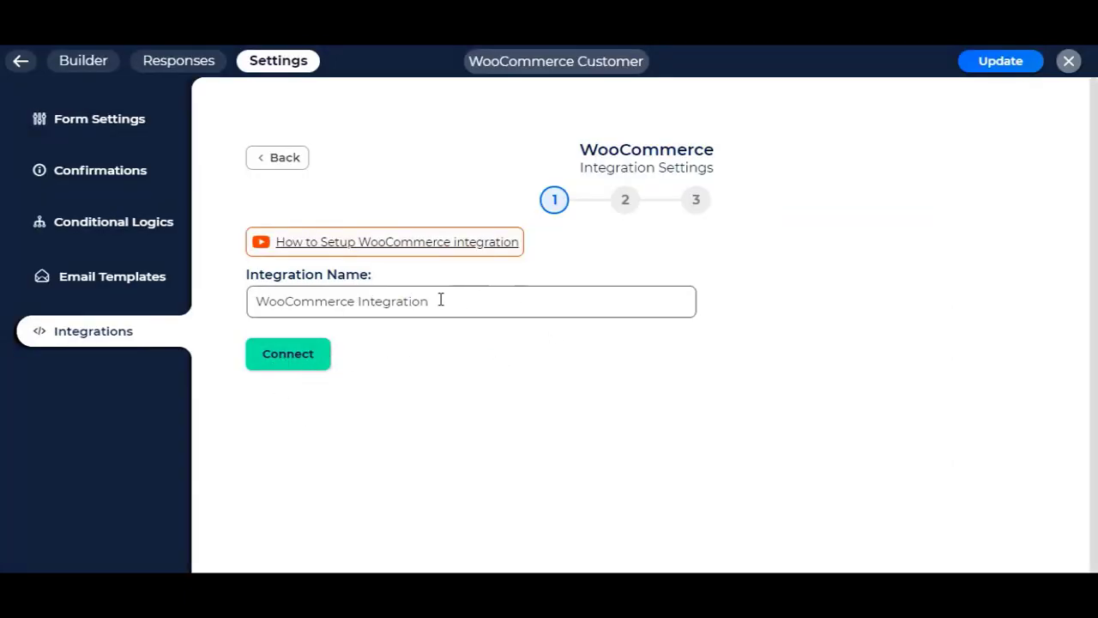
{"action": "left_click", "coordinate": [297, 365]}
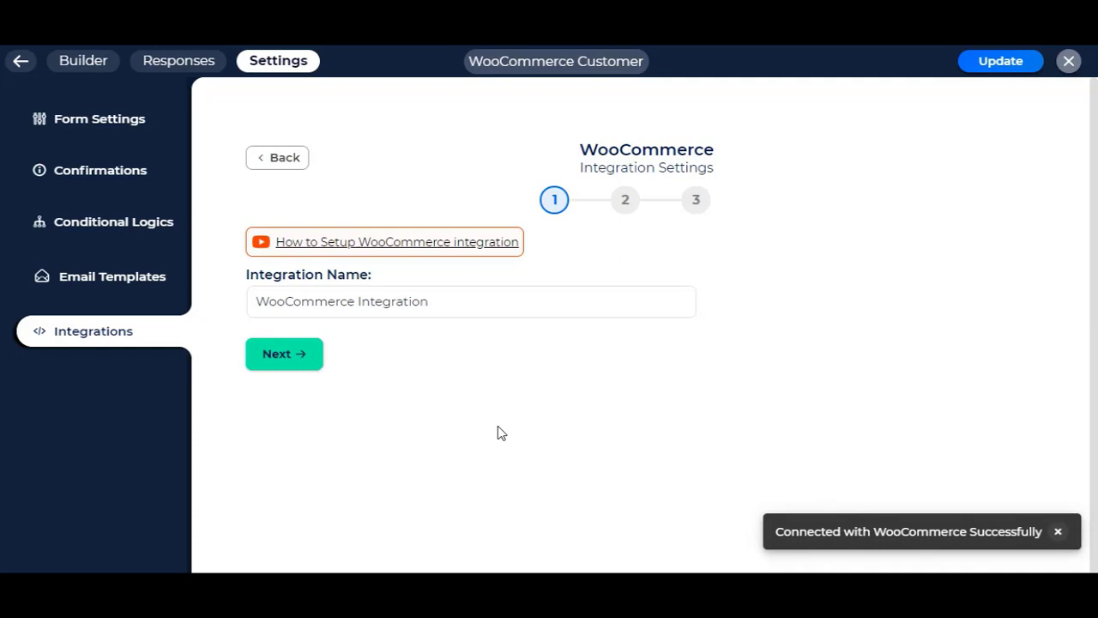
Step: Choose the Customer module for the WooCommerce integration
{"action": "left_click", "coordinate": [297, 355]}
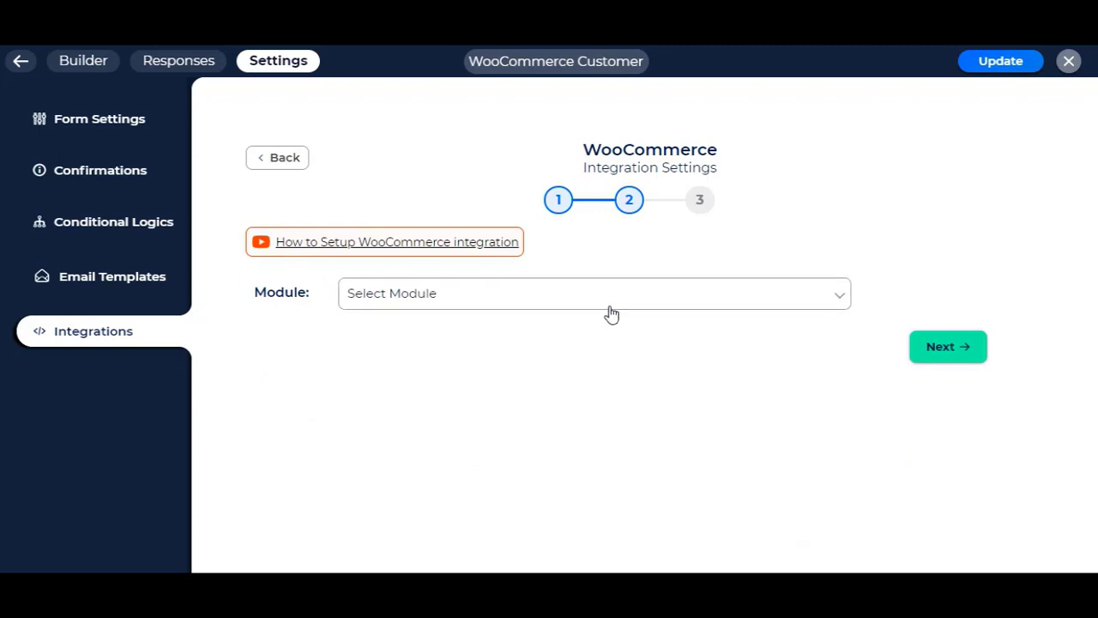
{"action": "left_click", "coordinate": [605, 305]}
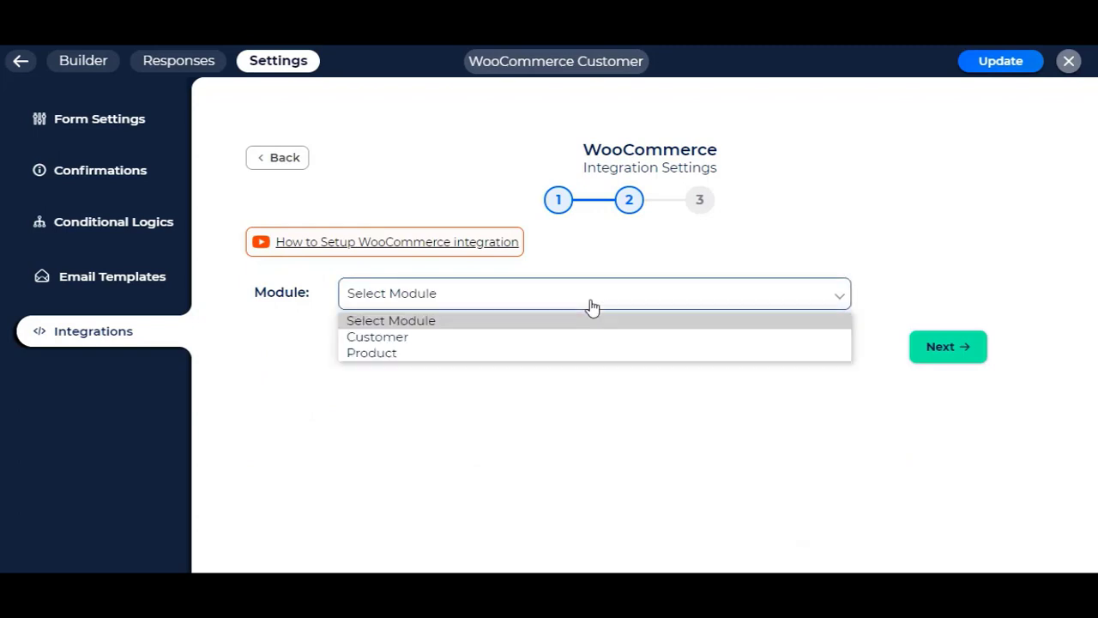
{"action": "left_click", "coordinate": [420, 338]}
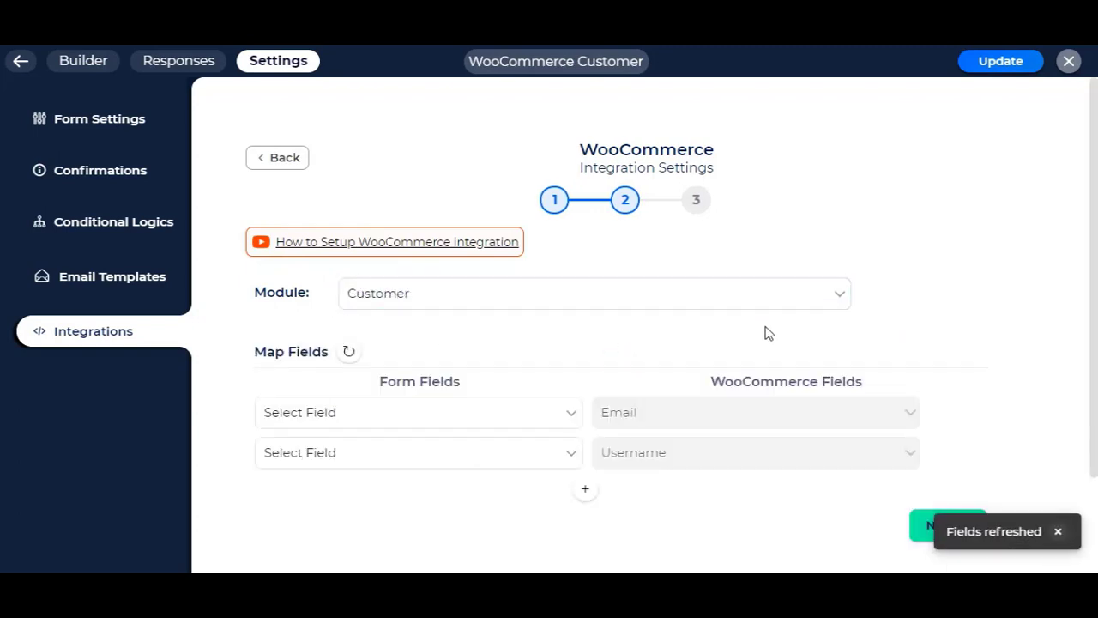
{"action": "scroll", "coordinate": [768, 333], "scroll_direction": "down", "scroll_amount": 2}
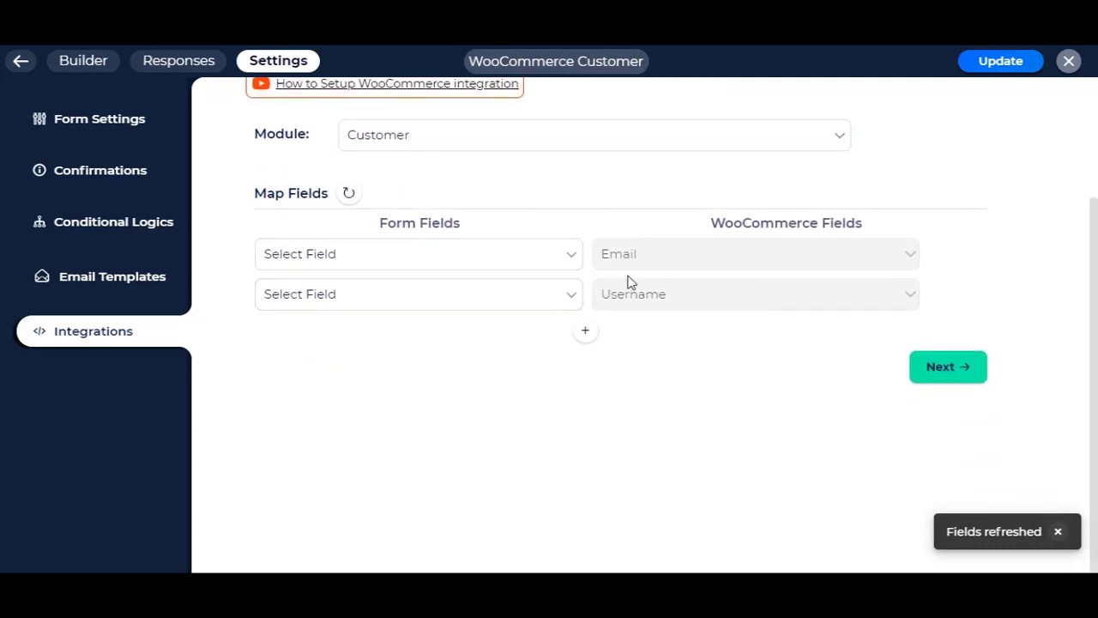
Step: Add another field mapping row and browse the WooCommerce field list without choosing
{"action": "left_click", "coordinate": [585, 335]}
{"action": "left_click", "coordinate": [722, 343]}
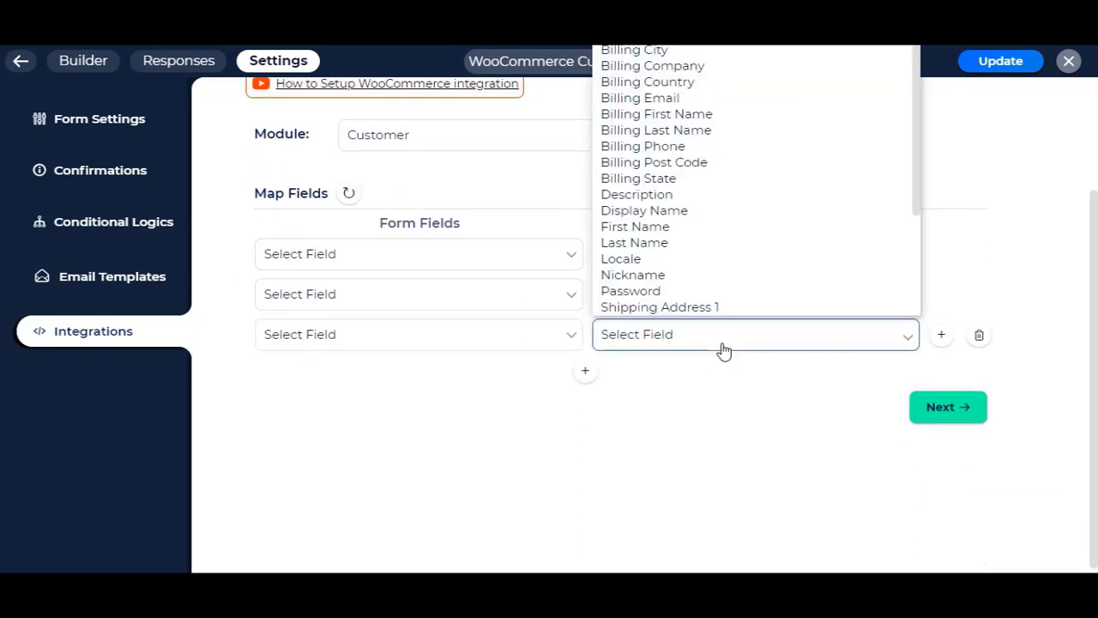
{"action": "scroll", "coordinate": [759, 206], "scroll_direction": "down", "scroll_amount": 2}
{"action": "scroll", "coordinate": [764, 215], "scroll_direction": "up", "scroll_amount": 3}
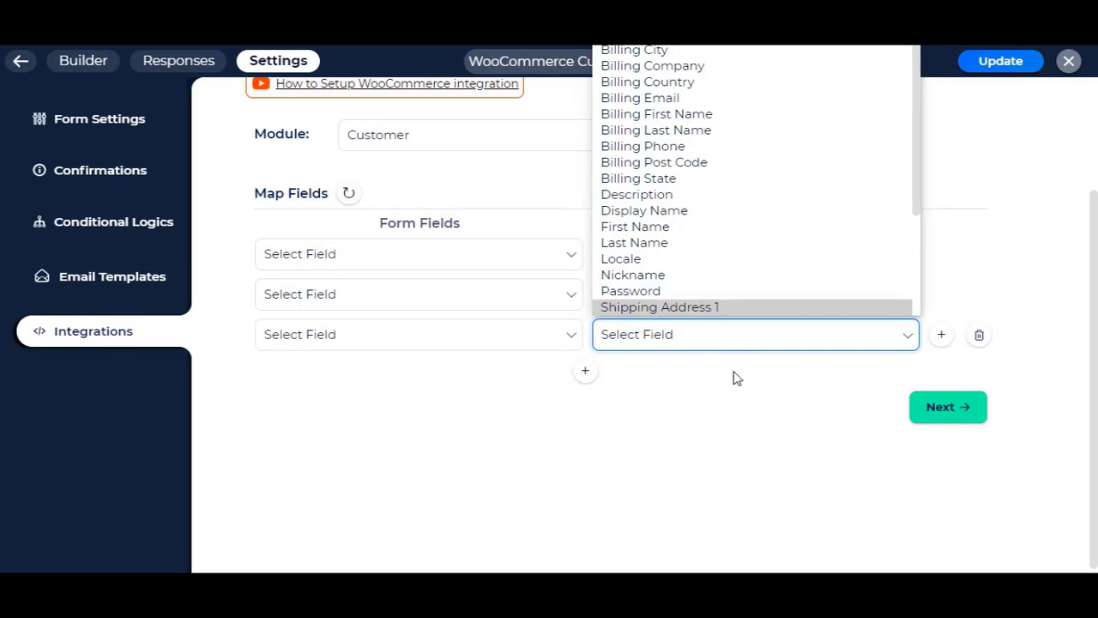
{"action": "left_click", "coordinate": [732, 445]}
{"action": "scroll", "coordinate": [731, 444], "scroll_direction": "down", "scroll_amount": 1}
{"action": "scroll", "coordinate": [731, 444], "scroll_direction": "up", "scroll_amount": 3}
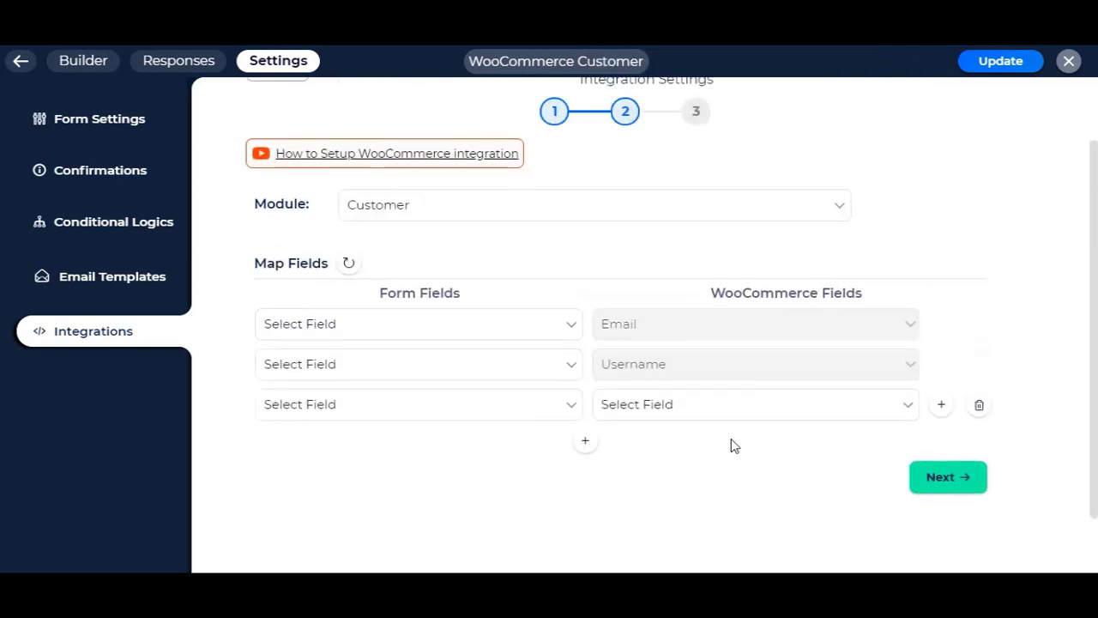
{"action": "left_click", "coordinate": [283, 161]}
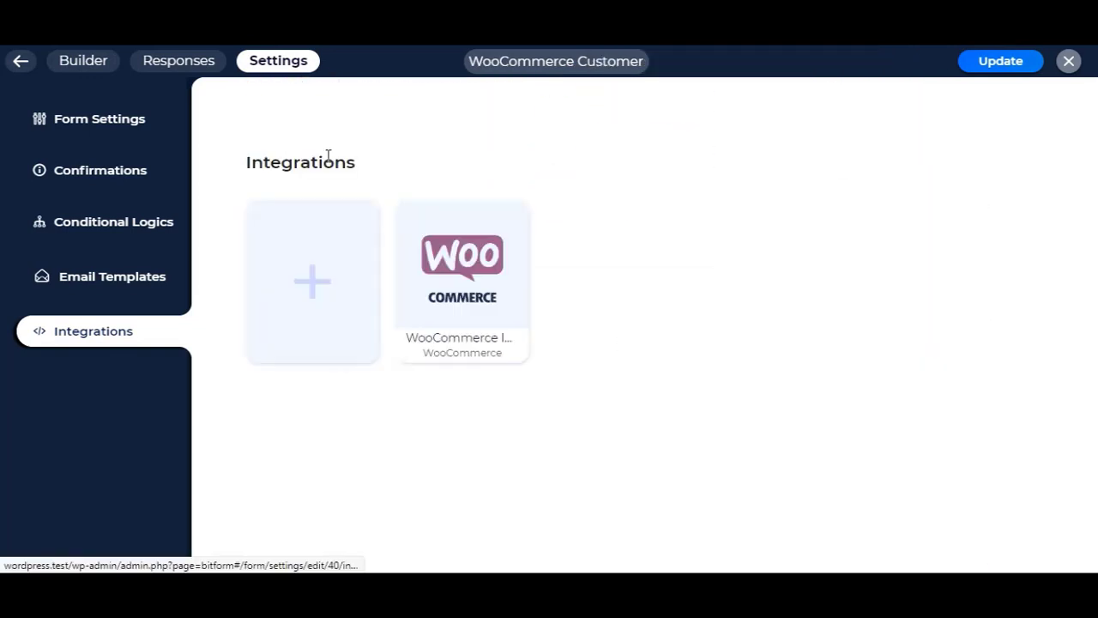
{"action": "mouse_move", "coordinate": [490, 240]}
{"action": "left_click", "coordinate": [436, 317]}
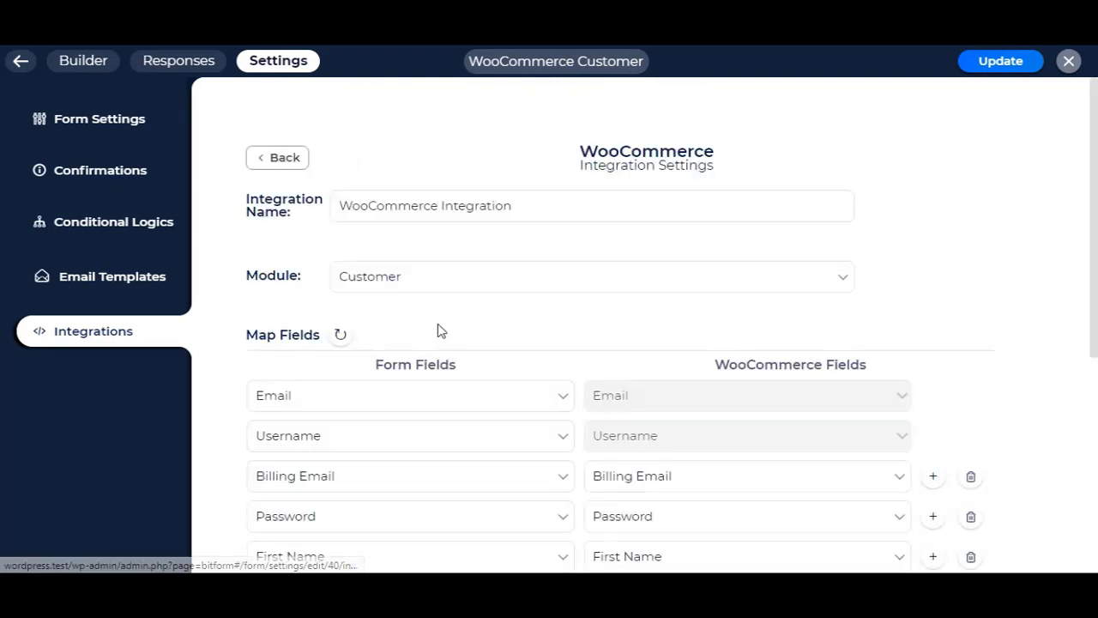
{"action": "scroll", "coordinate": [481, 274], "scroll_direction": "down", "scroll_amount": 1}
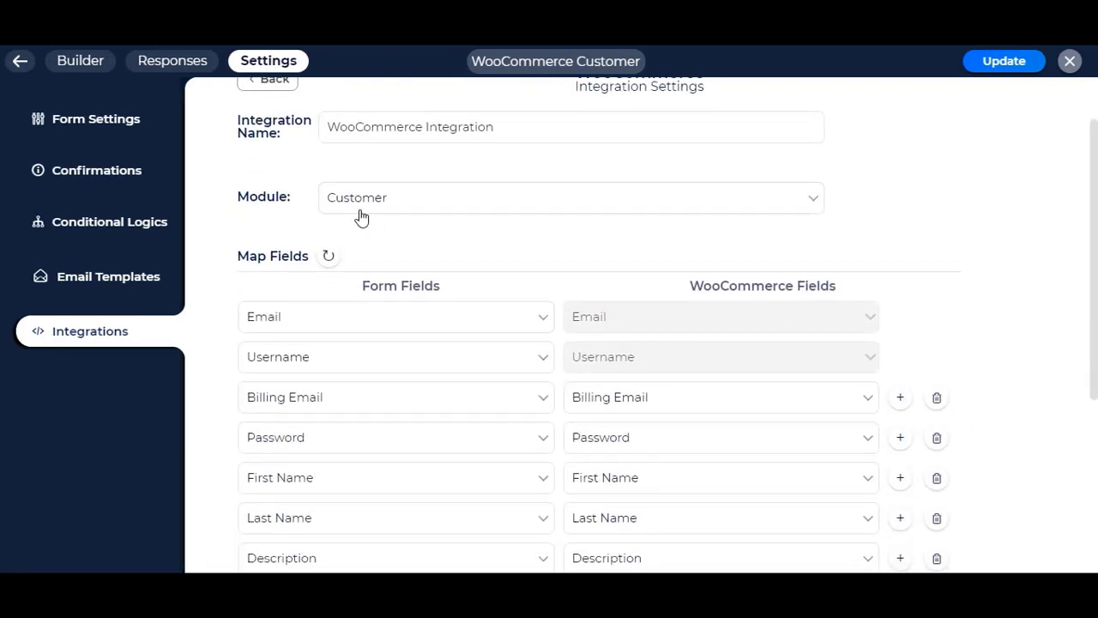
{"action": "left_click", "coordinate": [401, 203]}
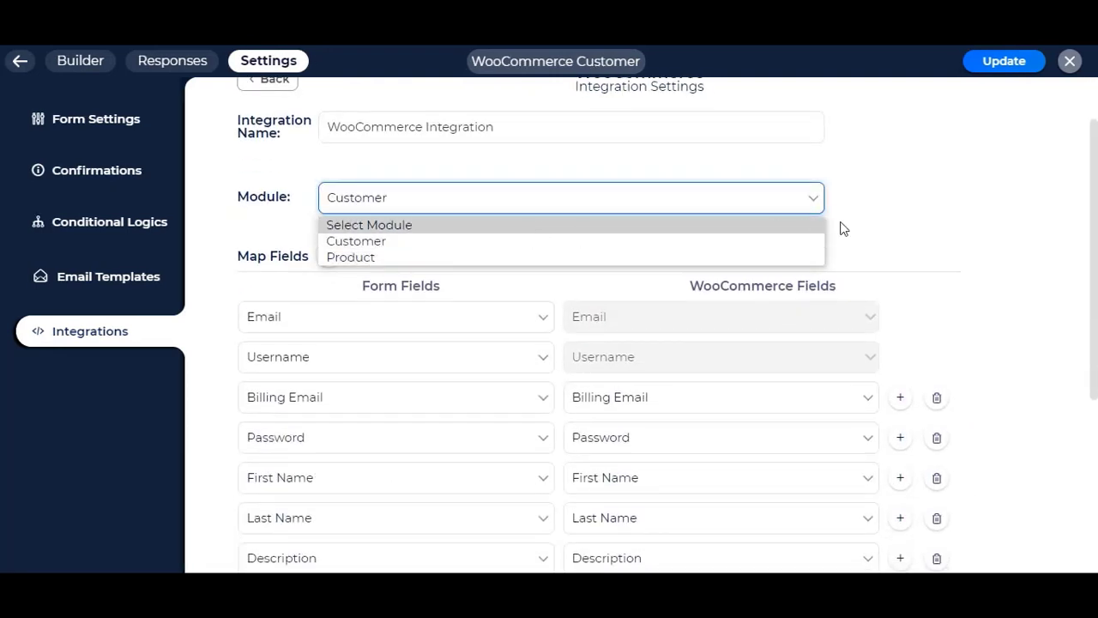
{"action": "left_click", "coordinate": [845, 229]}
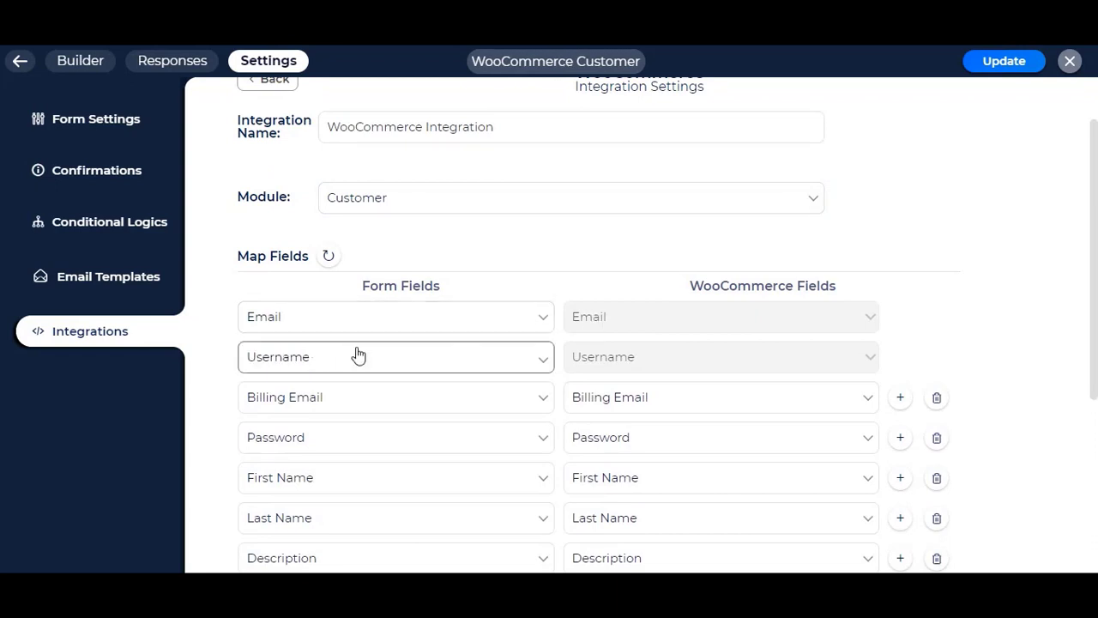
{"action": "scroll", "coordinate": [601, 352], "scroll_direction": "down", "scroll_amount": 3}
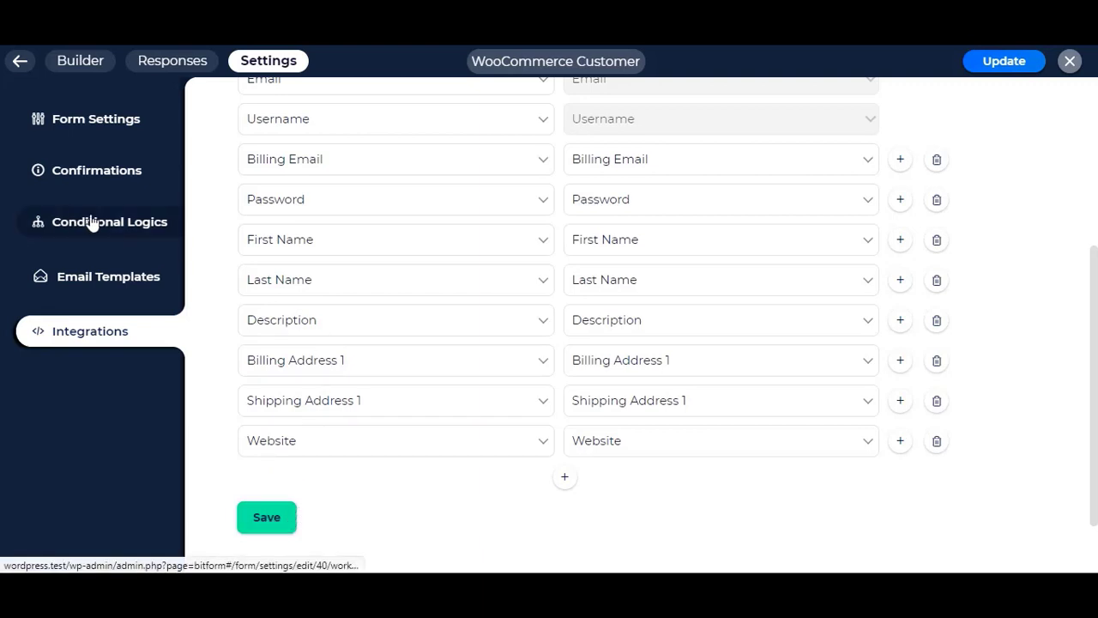
Step: Confirm Action 1 in Conditional Logics runs WooCommerce Integration, then save the form
{"action": "left_click", "coordinate": [121, 222]}
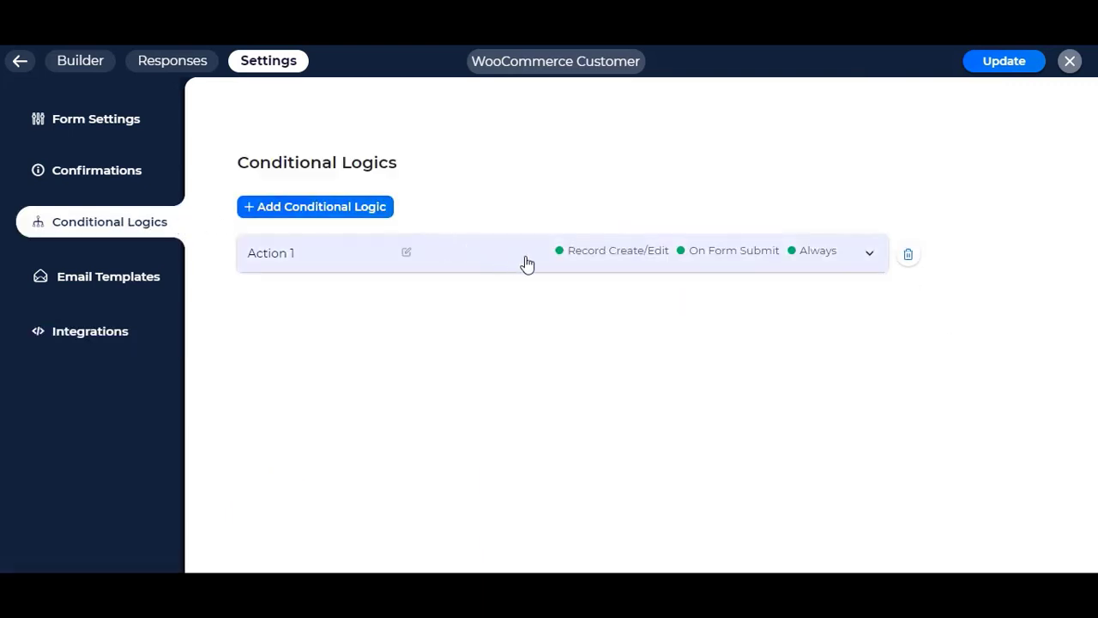
{"action": "left_click", "coordinate": [645, 263]}
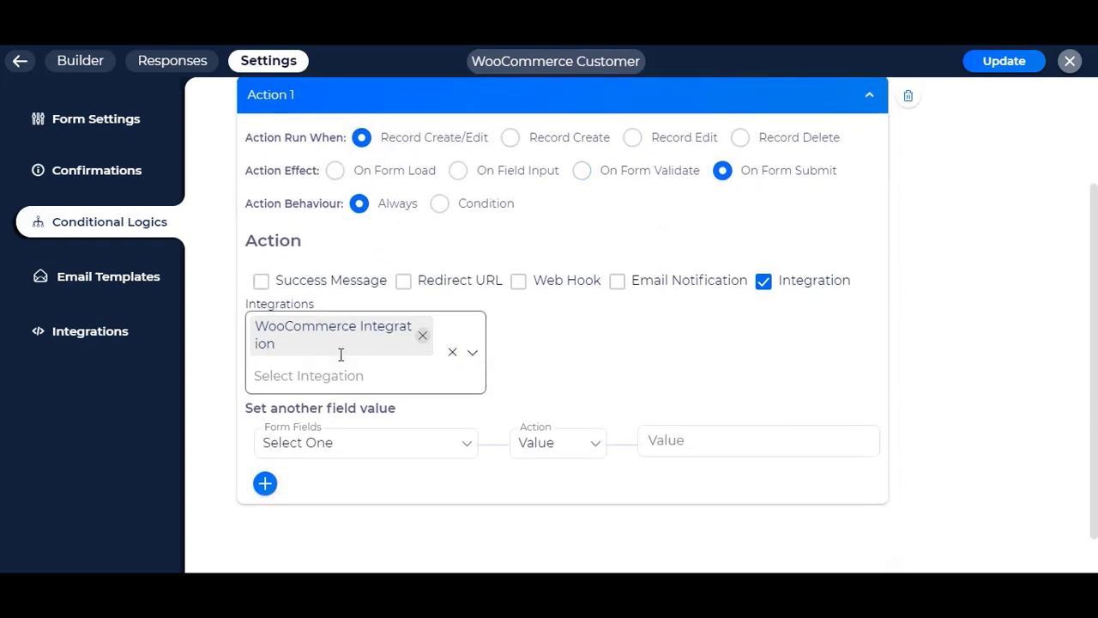
{"action": "key", "text": "ctrl+s"}
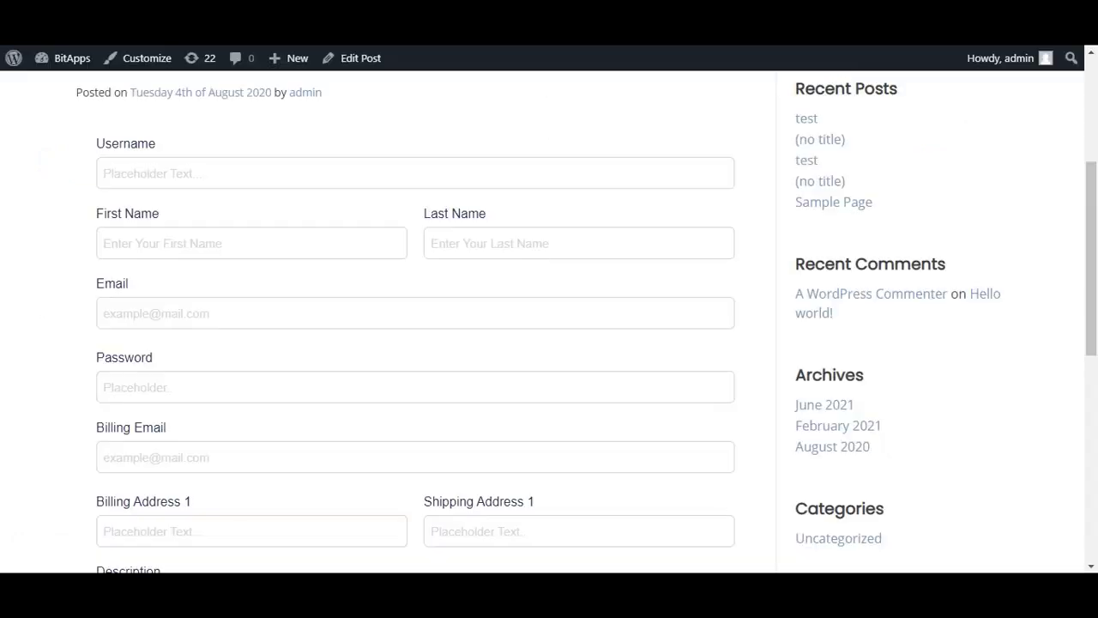
Step: Enter the test customer's username, first name and last name in the site form
{"action": "scroll", "coordinate": [320, 267], "scroll_direction": "up", "scroll_amount": 3}
{"action": "scroll", "coordinate": [329, 270], "scroll_direction": "down", "scroll_amount": 3}
{"action": "left_click", "coordinate": [211, 175]}
{"action": "type", "text": "bi"}
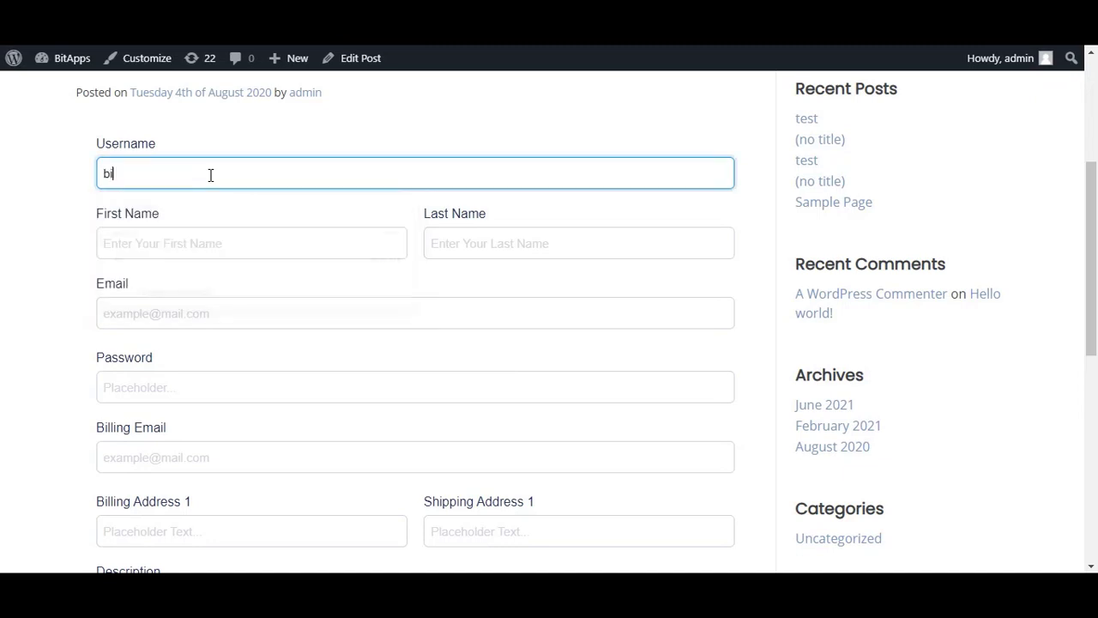
{"action": "type", "text": "tformprouser"}
{"action": "left_click", "coordinate": [223, 240]}
{"action": "type", "text": "Bit Form"}
{"action": "key", "text": "Tab"}
{"action": "type", "text": "Test Customer"}
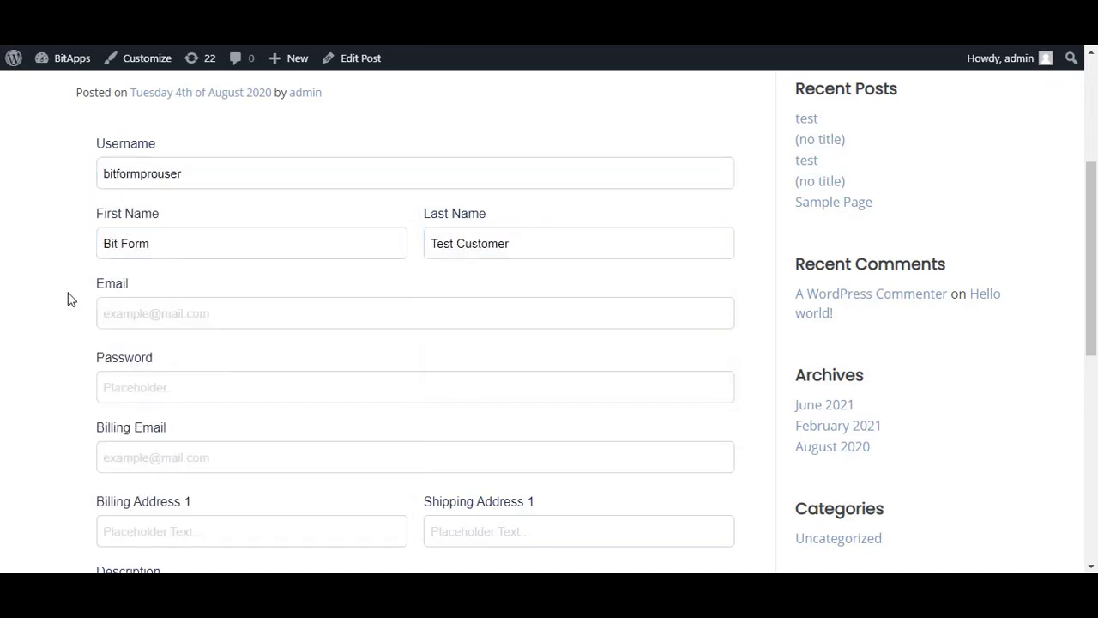
Step: Fill in the customer's email, password and billing email
{"action": "scroll", "coordinate": [68, 300], "scroll_direction": "down", "scroll_amount": 1}
{"action": "left_click", "coordinate": [210, 235]}
{"action": "type", "text": "bitformpro@test.com"}
{"action": "scroll", "coordinate": [235, 214], "scroll_direction": "down", "scroll_amount": 1}
{"action": "key", "text": "Tab"}
{"action": "type", "text": "*******"}
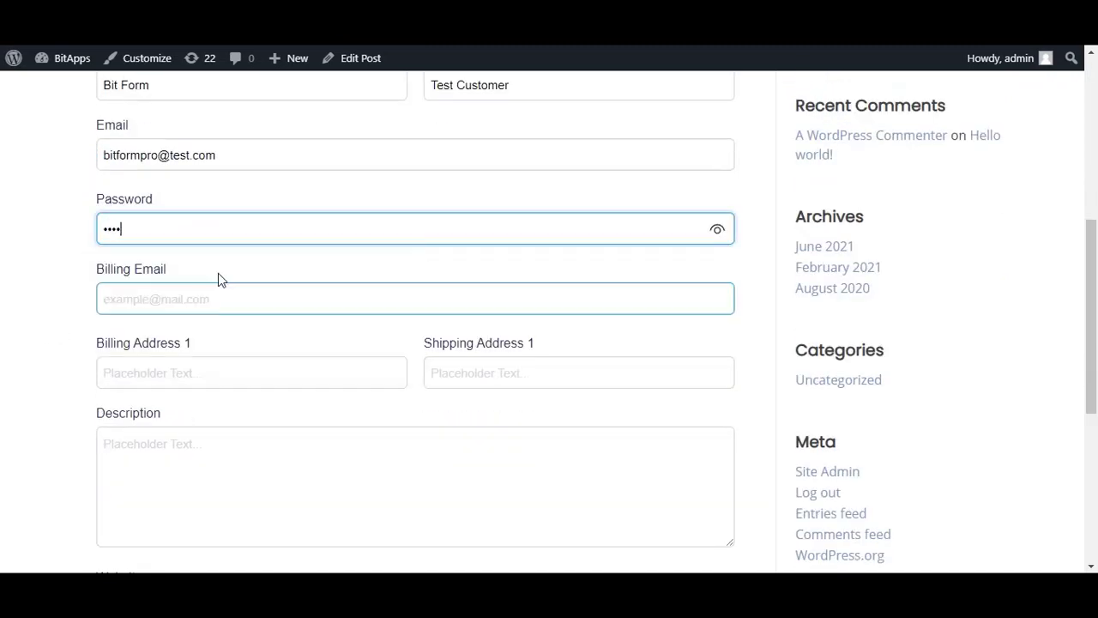
{"action": "scroll", "coordinate": [99, 263], "scroll_direction": "down", "scroll_amount": 1}
{"action": "key", "text": "Tab"}
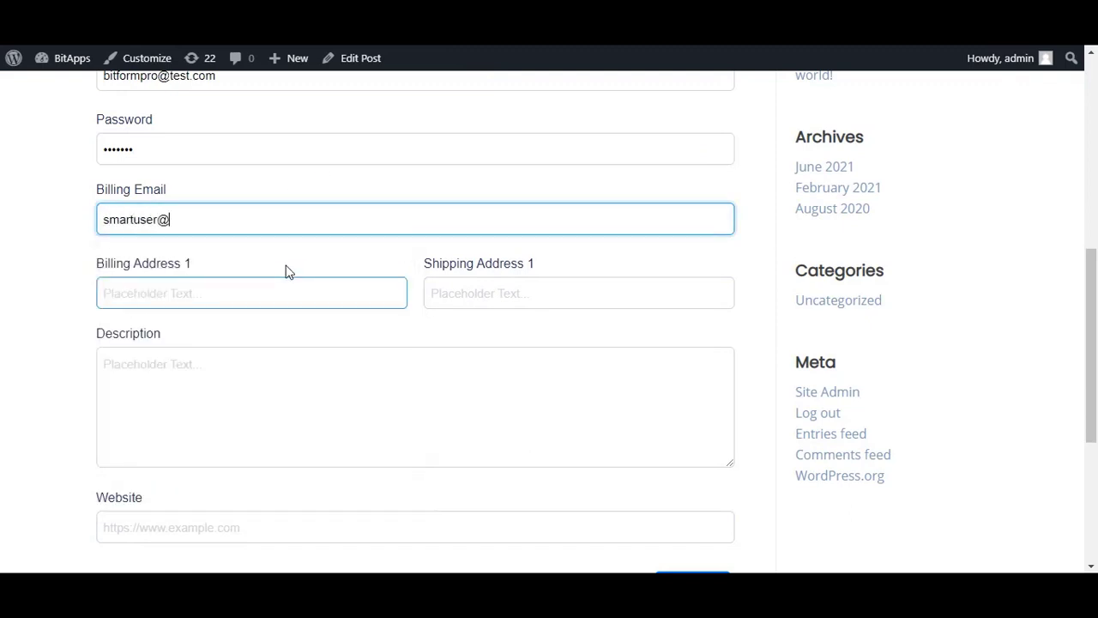
Step: Enter billing address USA, description 'test description' and a saved website, then submit
{"action": "scroll", "coordinate": [204, 205], "scroll_direction": "down", "scroll_amount": 1}
{"action": "type", "text": "USA"}
{"action": "left_click", "coordinate": [206, 259]}
{"action": "scroll", "coordinate": [355, 277], "scroll_direction": "down", "scroll_amount": 1}
{"action": "type", "text": "test description"}
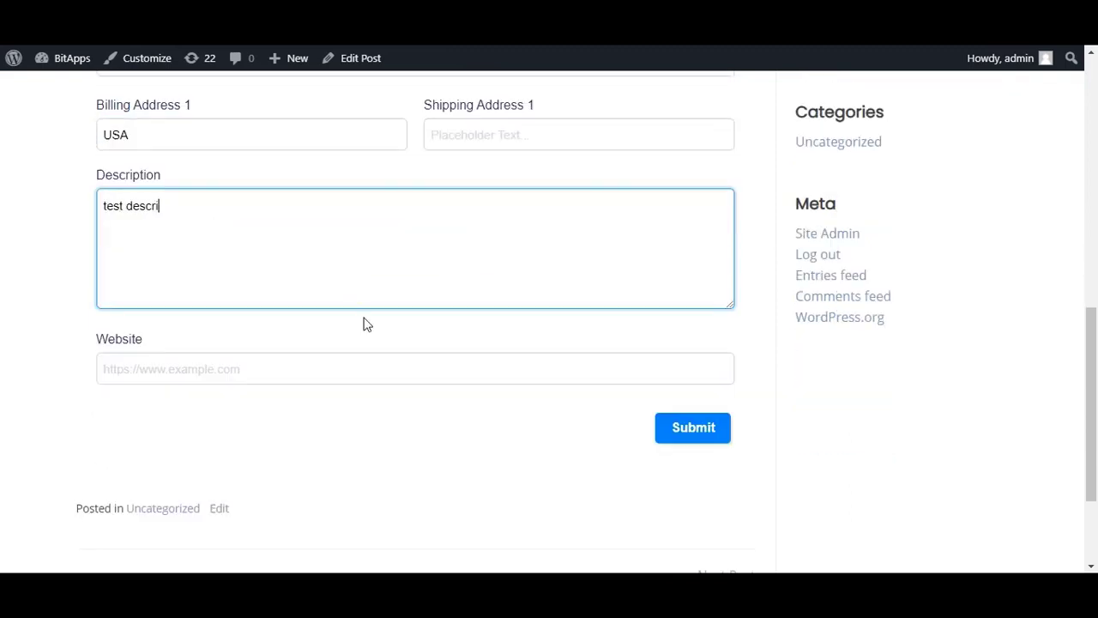
{"action": "key", "text": "Tab"}
{"action": "scroll", "coordinate": [363, 321], "scroll_direction": "down", "scroll_amount": 1}
{"action": "key", "text": "Down"}
{"action": "key", "text": "Down"}
{"action": "key", "text": "Return"}
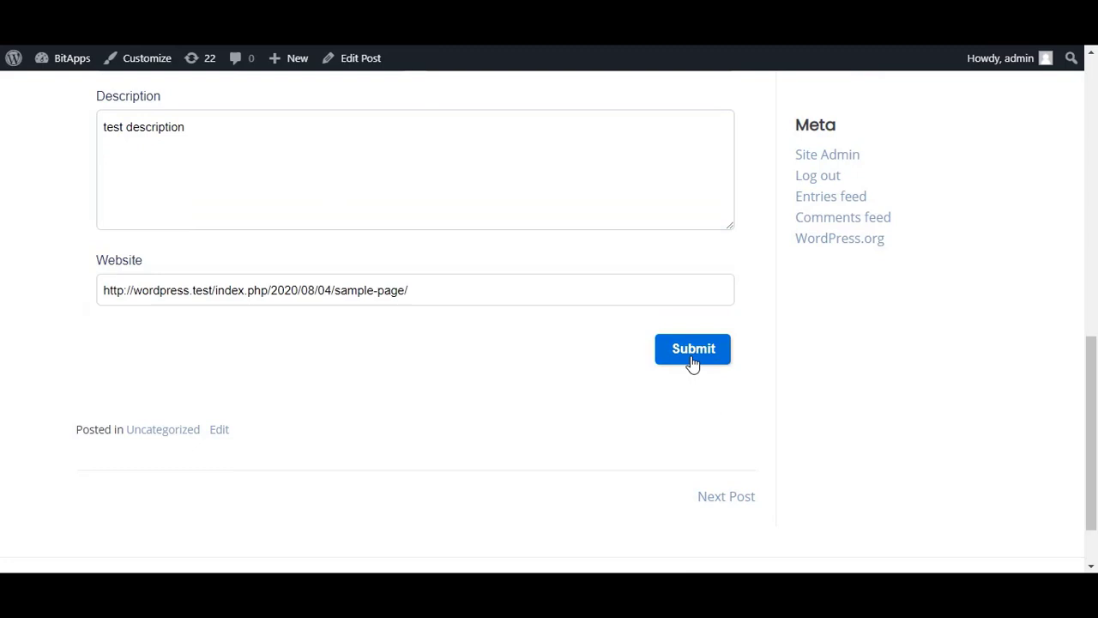
{"action": "left_click", "coordinate": [693, 357]}
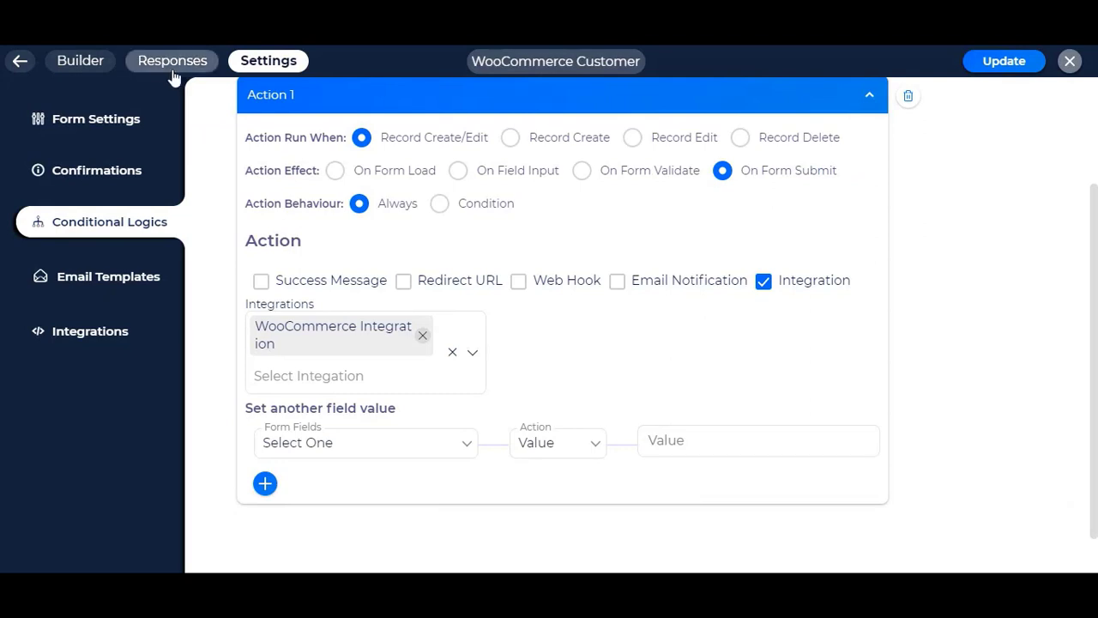
Step: Open the newest response and check its integration log shows WooCommerce customer creation success
{"action": "left_click", "coordinate": [176, 67]}
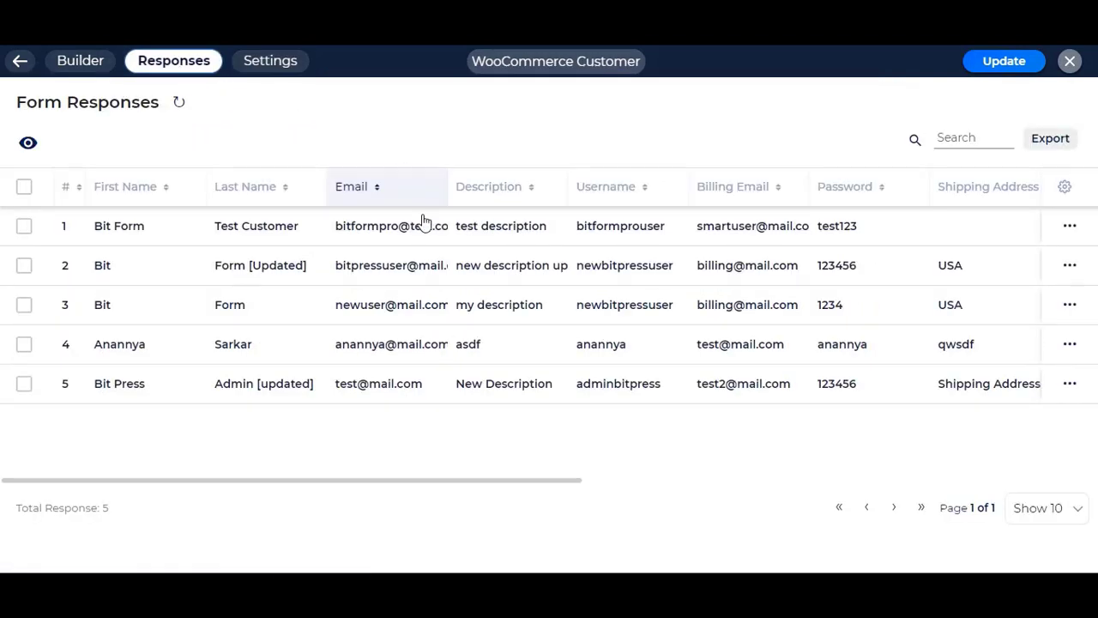
{"action": "left_click", "coordinate": [296, 233]}
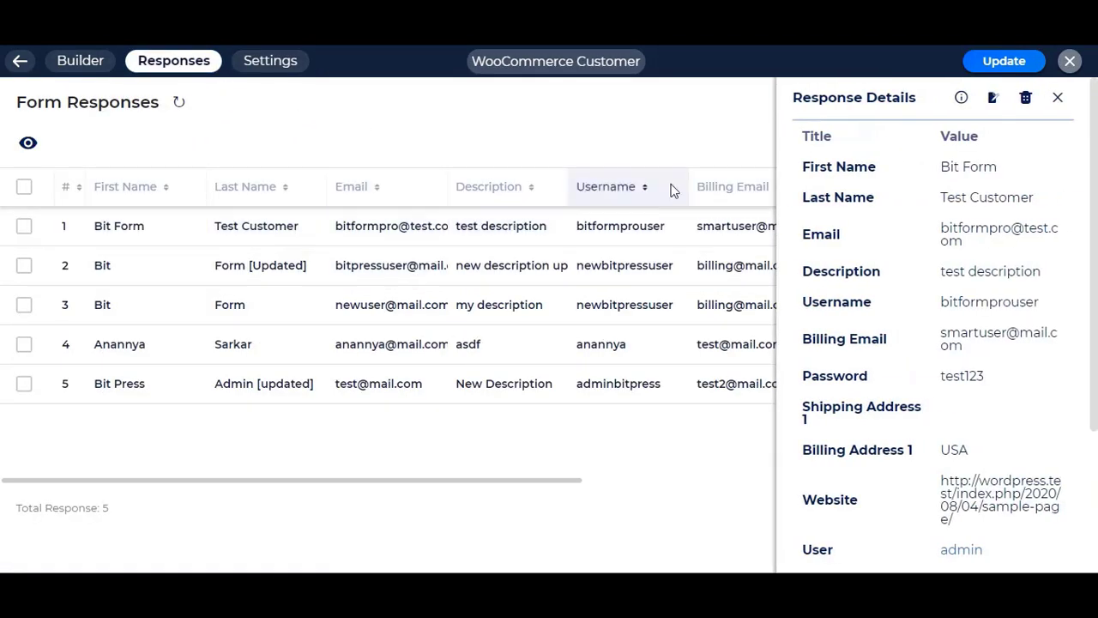
{"action": "left_click", "coordinate": [957, 98]}
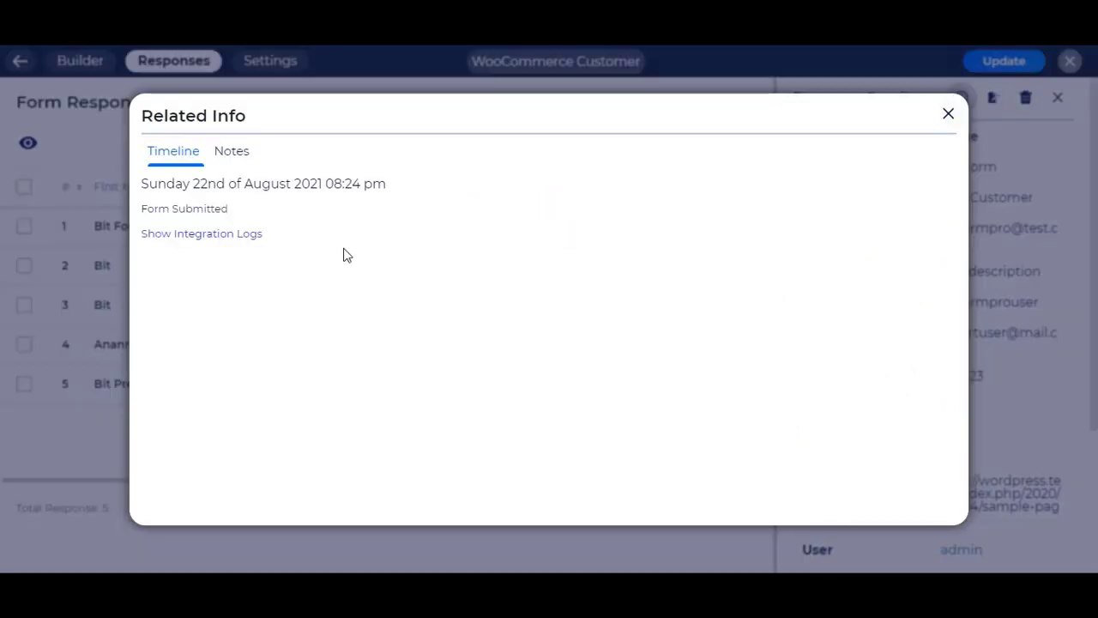
{"action": "left_click", "coordinate": [200, 237]}
{"action": "left_click_drag", "start_coordinate": [283, 307], "coordinate": [160, 311]}
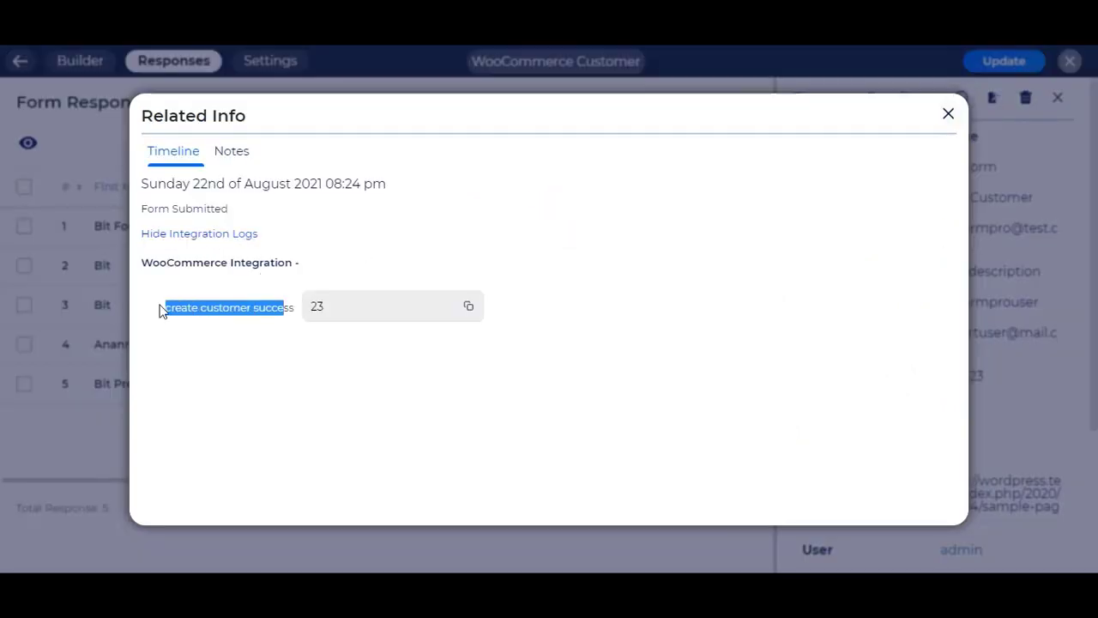
{"action": "left_click", "coordinate": [240, 306]}
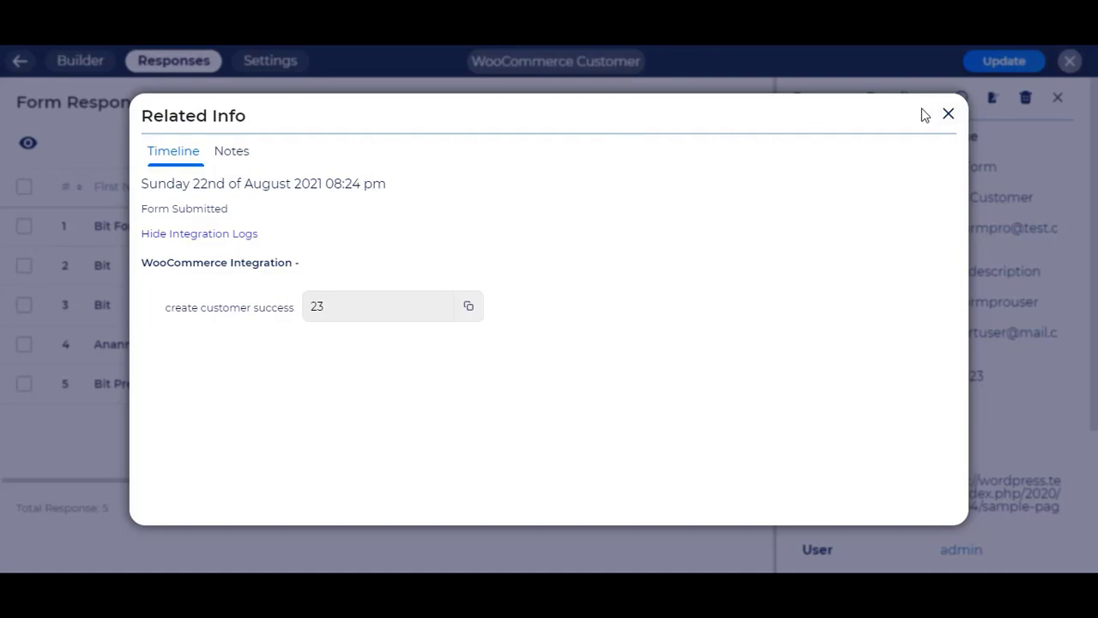
{"action": "left_click", "coordinate": [949, 114]}
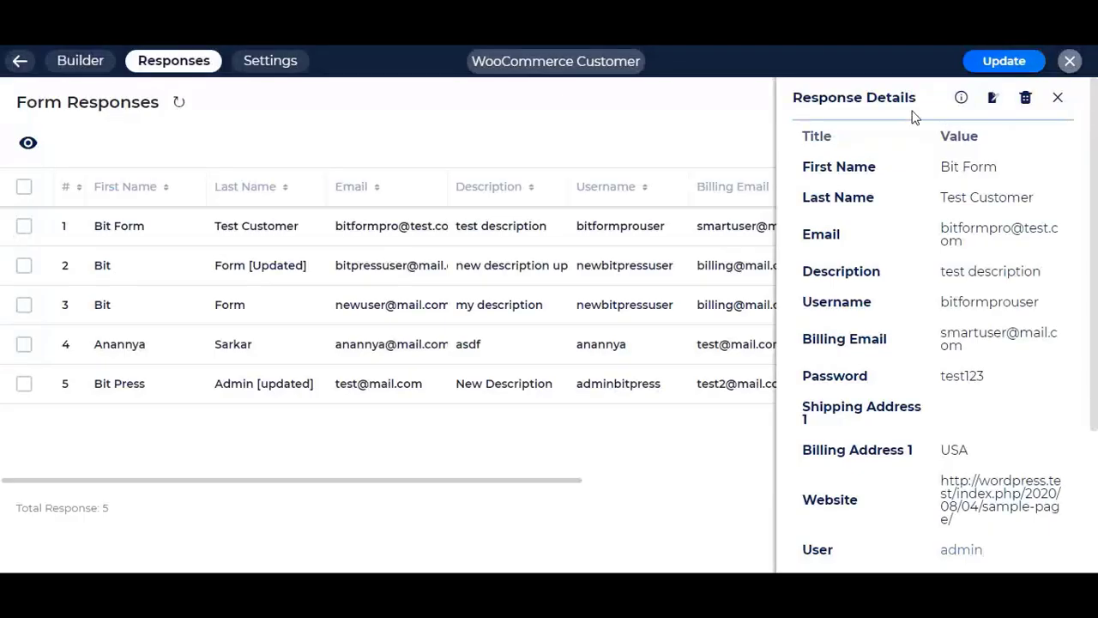
Step: Return to the Bit Form forms list and move over to the WordPress users list
{"action": "left_click", "coordinate": [25, 69]}
{"action": "scroll", "coordinate": [100, 389], "scroll_direction": "down", "scroll_amount": 5}
{"action": "scroll", "coordinate": [89, 370], "scroll_direction": "up", "scroll_amount": 2}
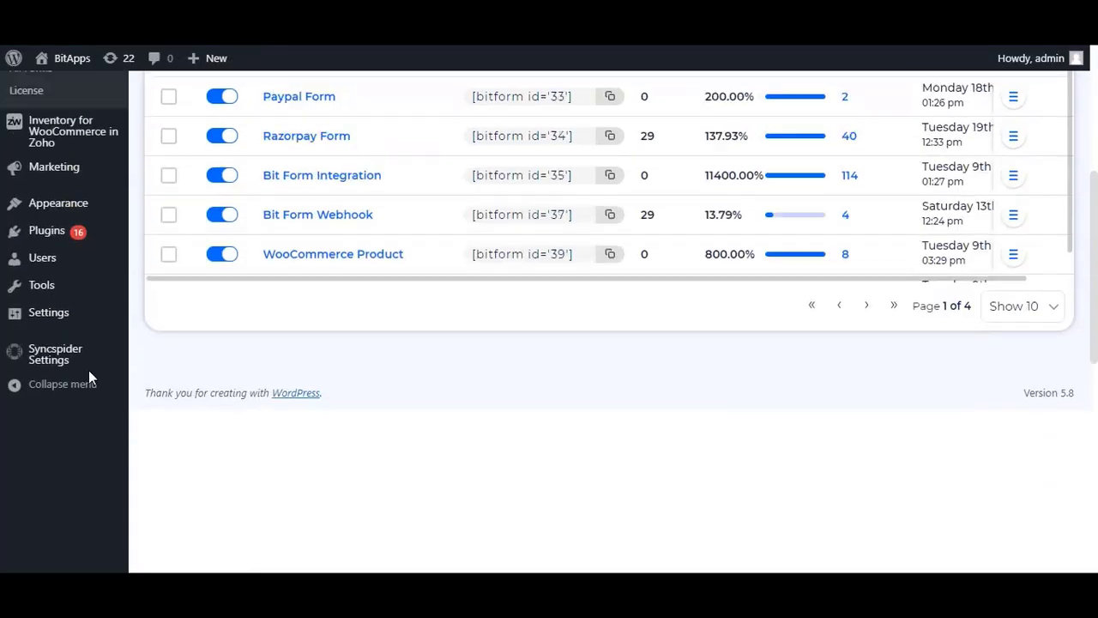
{"action": "mouse_move", "coordinate": [52, 292]}
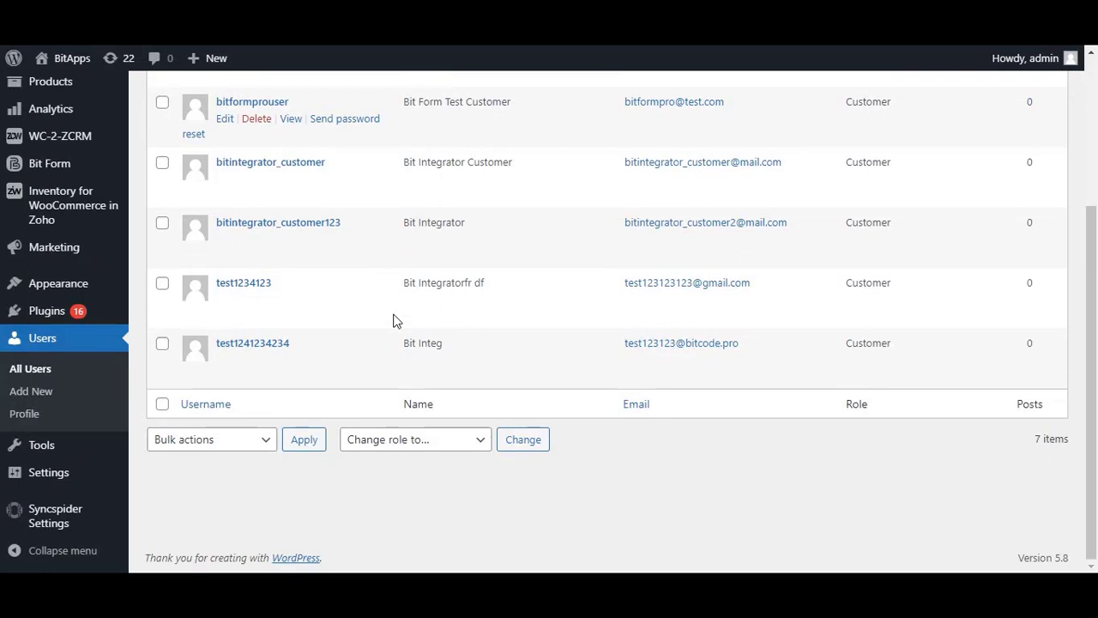
{"action": "scroll", "coordinate": [478, 366], "scroll_direction": "up", "scroll_amount": 3}
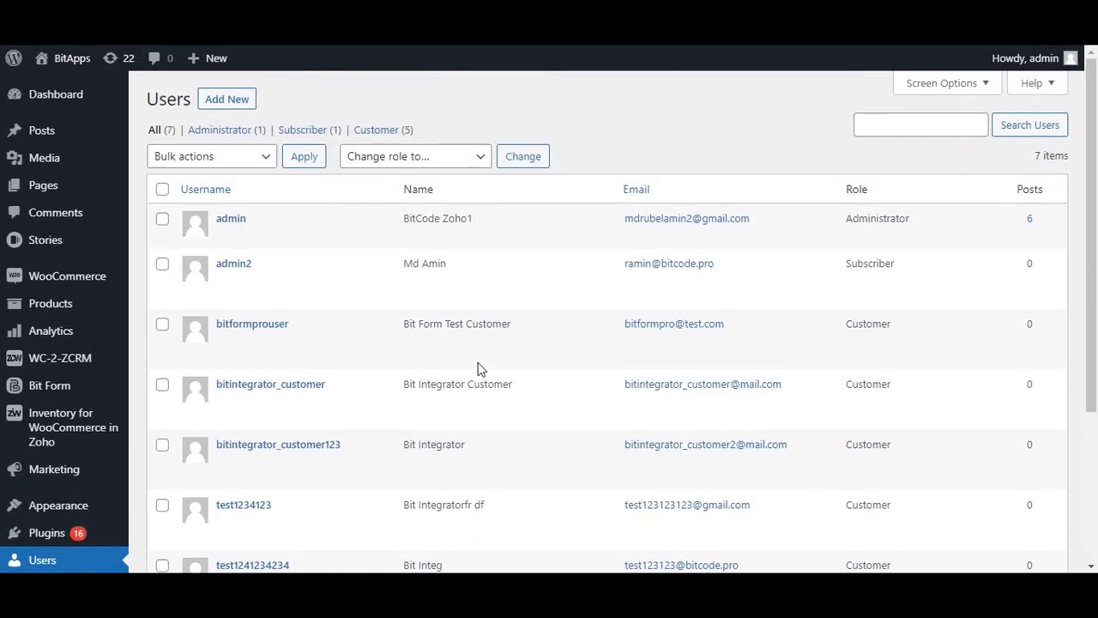
Step: Open the test customer's Edit User profile and review its Customer role and last name
{"action": "left_click", "coordinate": [266, 328]}
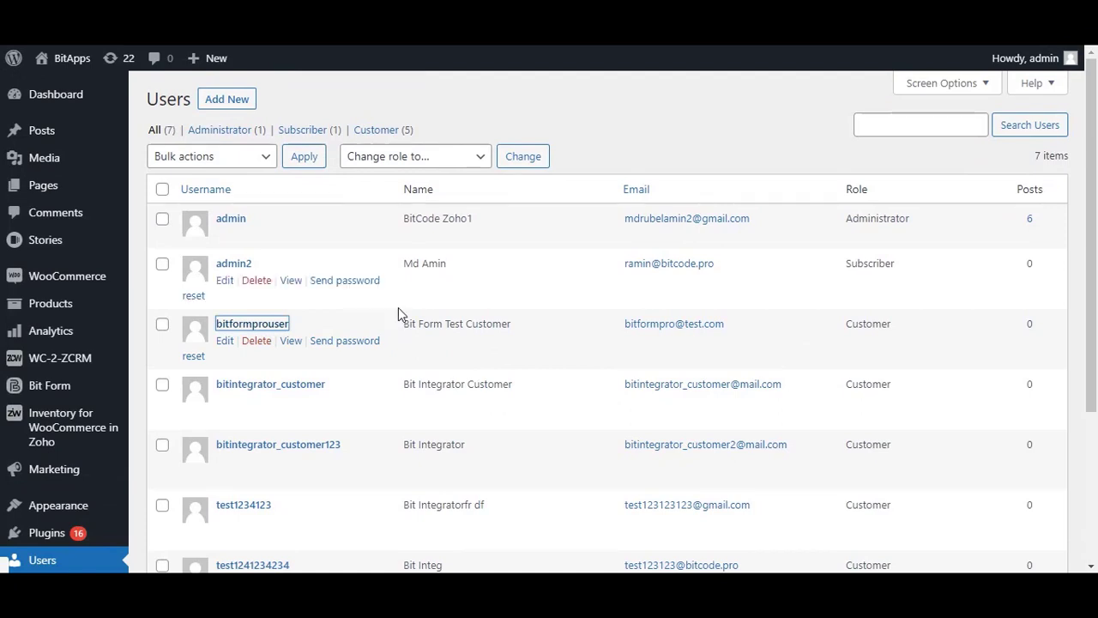
{"action": "mouse_move", "coordinate": [396, 306]}
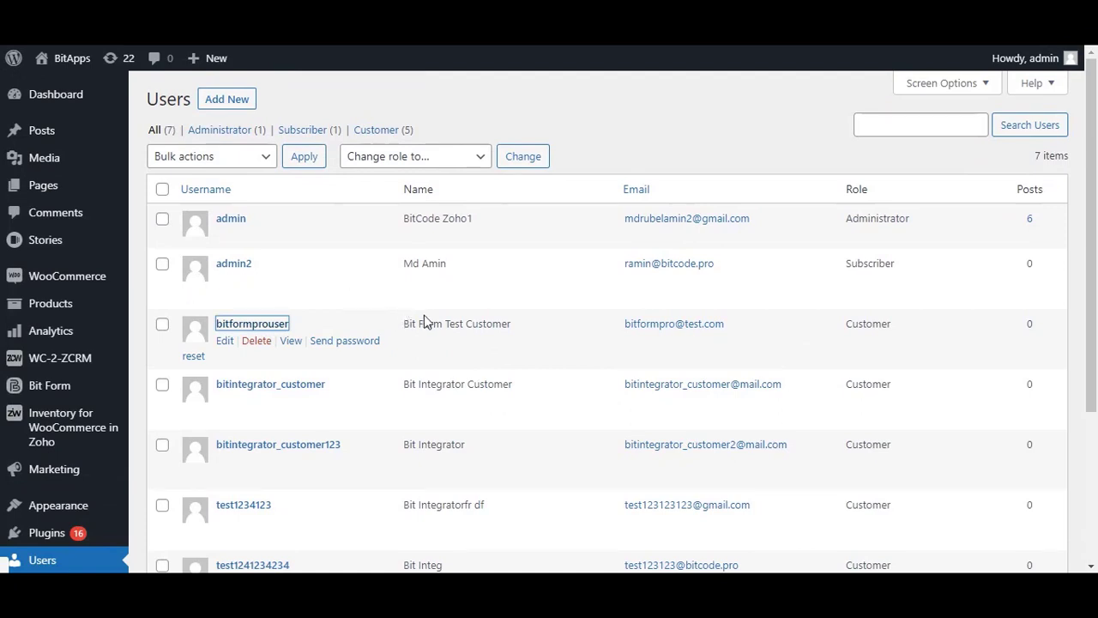
{"action": "scroll", "coordinate": [494, 392], "scroll_direction": "down", "scroll_amount": 3}
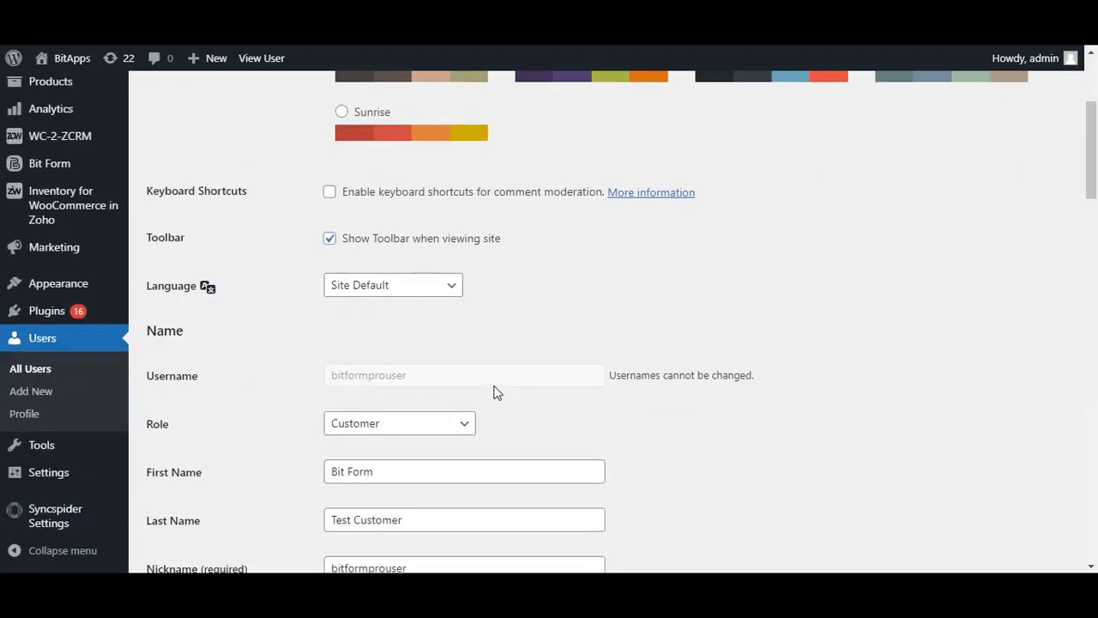
{"action": "scroll", "coordinate": [506, 390], "scroll_direction": "down", "scroll_amount": 3}
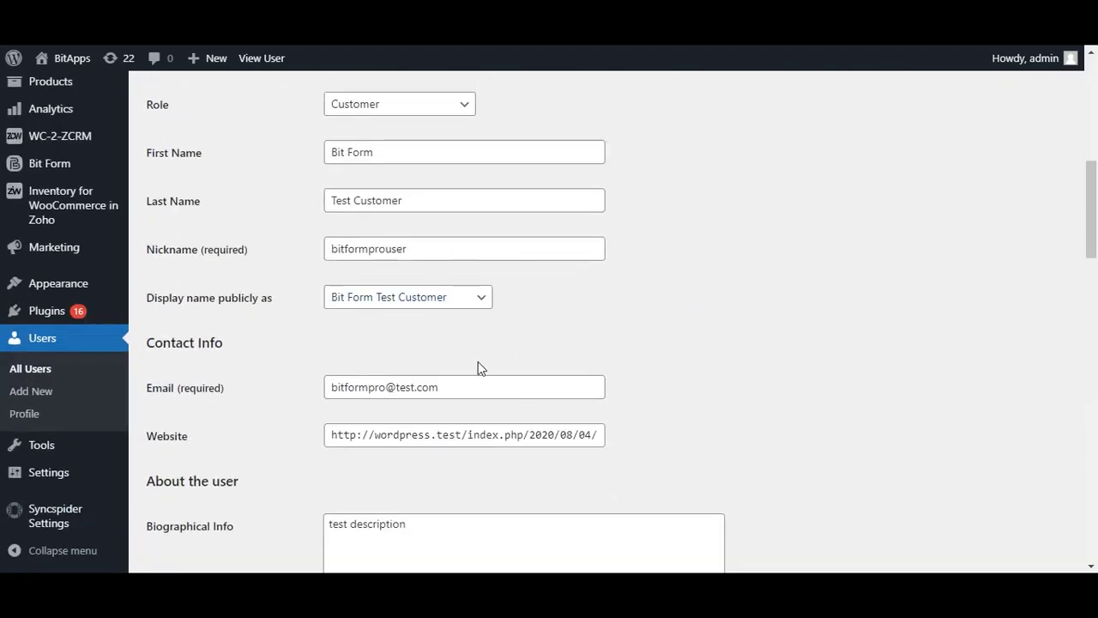
{"action": "scroll", "coordinate": [478, 361], "scroll_direction": "down", "scroll_amount": 2}
{"action": "scroll", "coordinate": [464, 280], "scroll_direction": "down", "scroll_amount": 6}
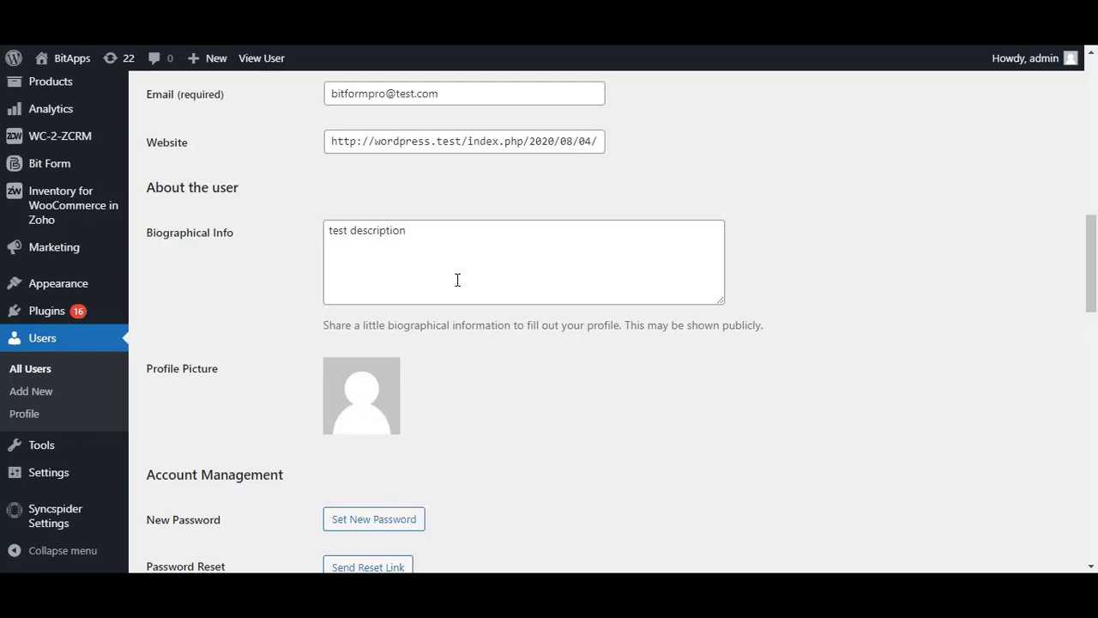
{"action": "scroll", "coordinate": [509, 283], "scroll_direction": "down", "scroll_amount": 10}
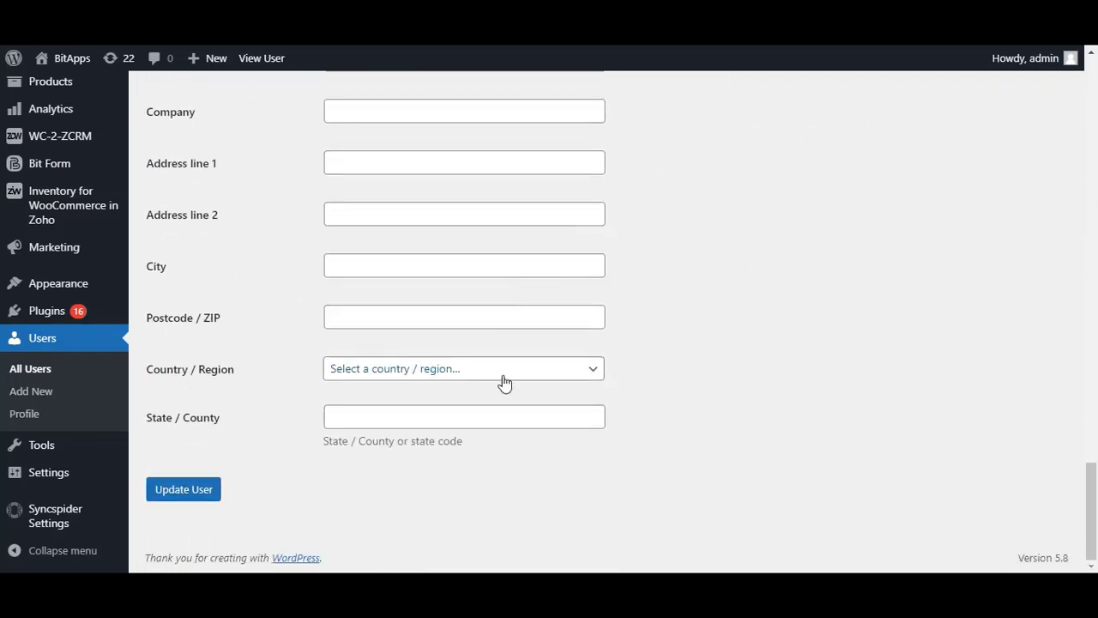
{"action": "scroll", "coordinate": [504, 383], "scroll_direction": "up", "scroll_amount": 20}
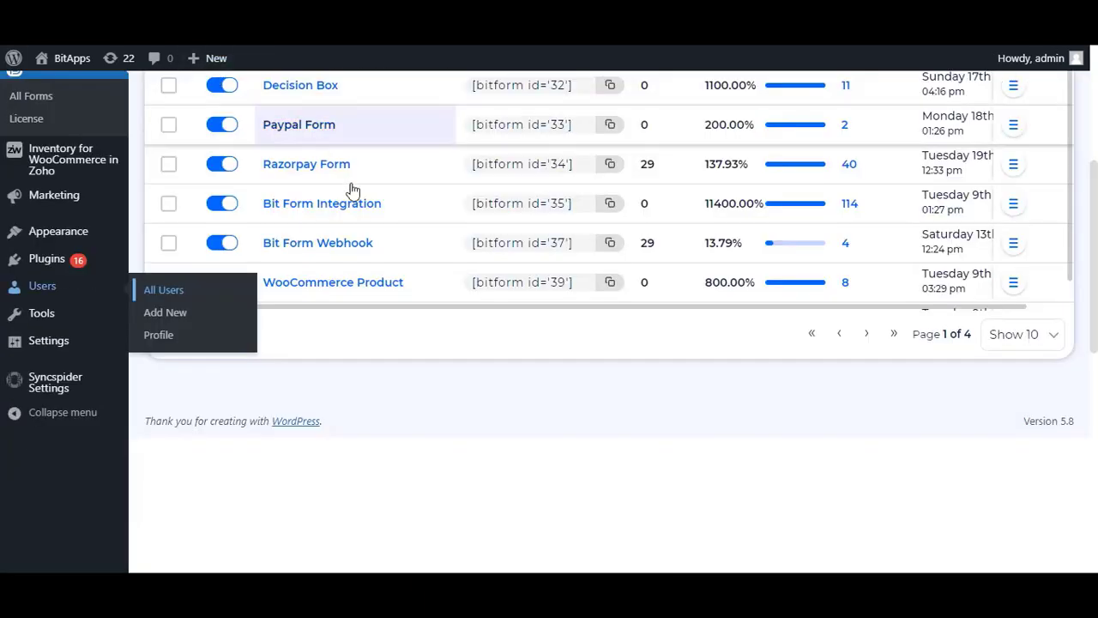
Step: Recheck Action 1 in the WooCommerce Customer form's Conditional Logics, then return to Responses
{"action": "scroll", "coordinate": [424, 297], "scroll_direction": "up", "scroll_amount": 4}
{"action": "scroll", "coordinate": [410, 411], "scroll_direction": "down", "scroll_amount": 4}
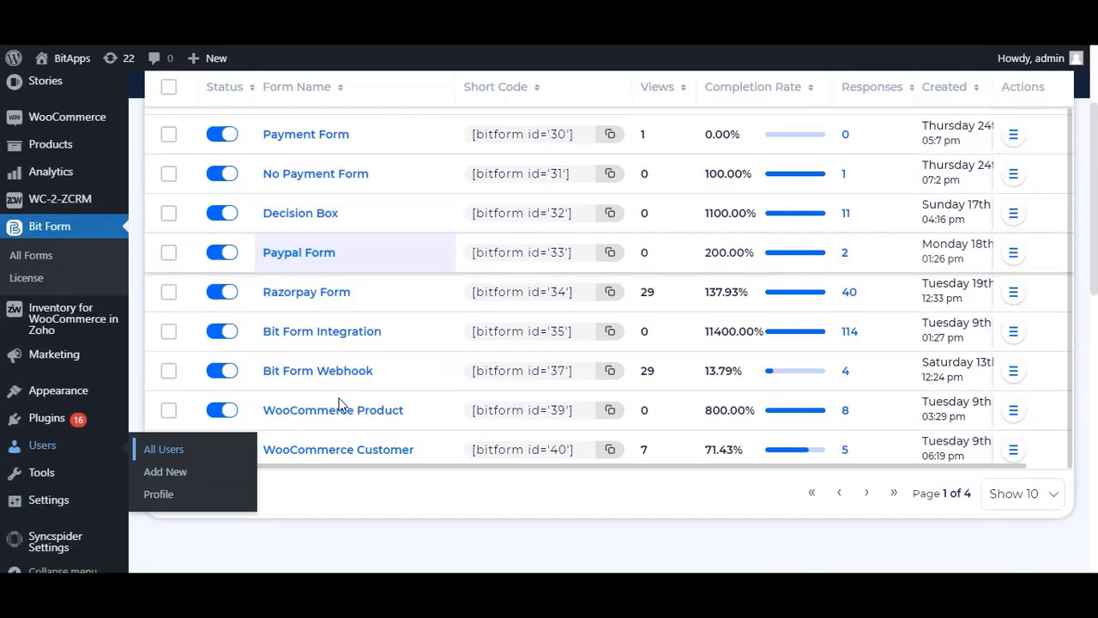
{"action": "left_click", "coordinate": [377, 455]}
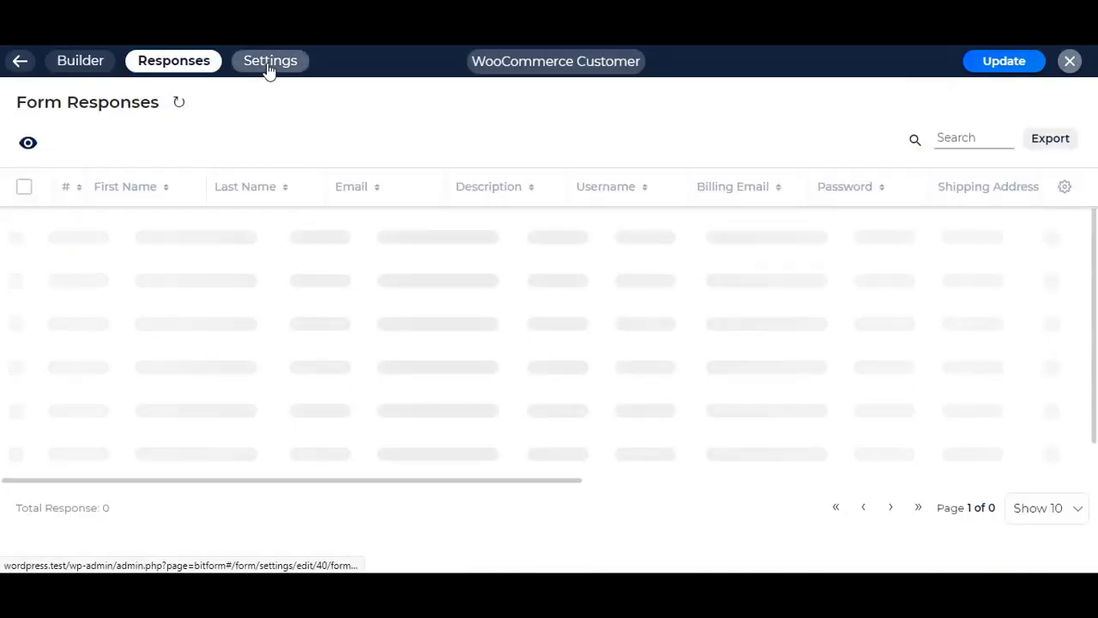
{"action": "left_click", "coordinate": [269, 62]}
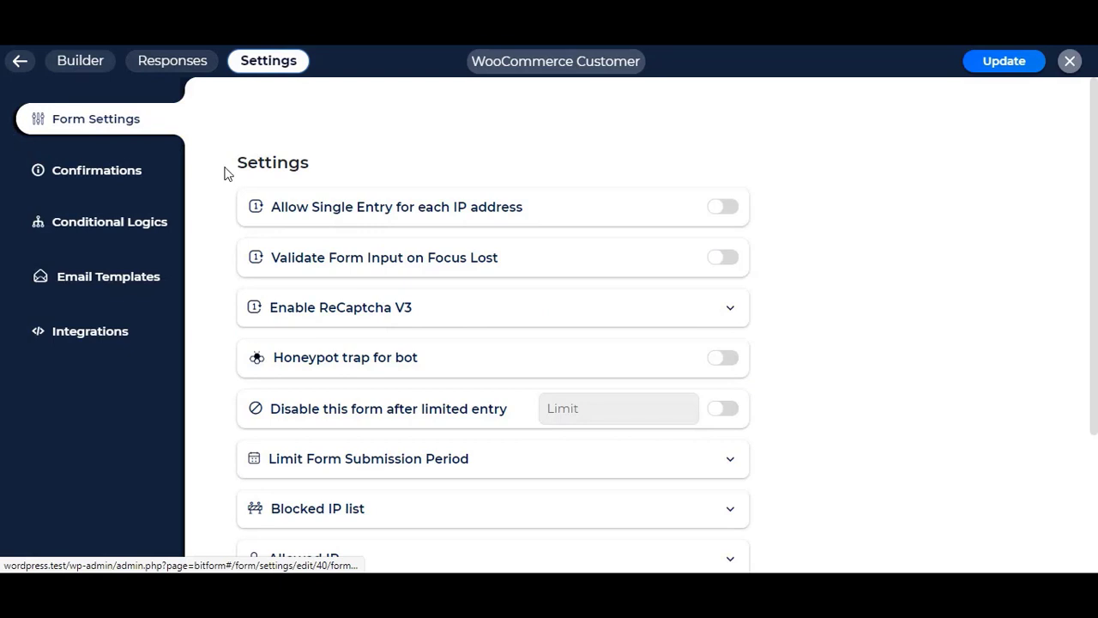
{"action": "left_click", "coordinate": [111, 224]}
{"action": "left_click", "coordinate": [581, 258]}
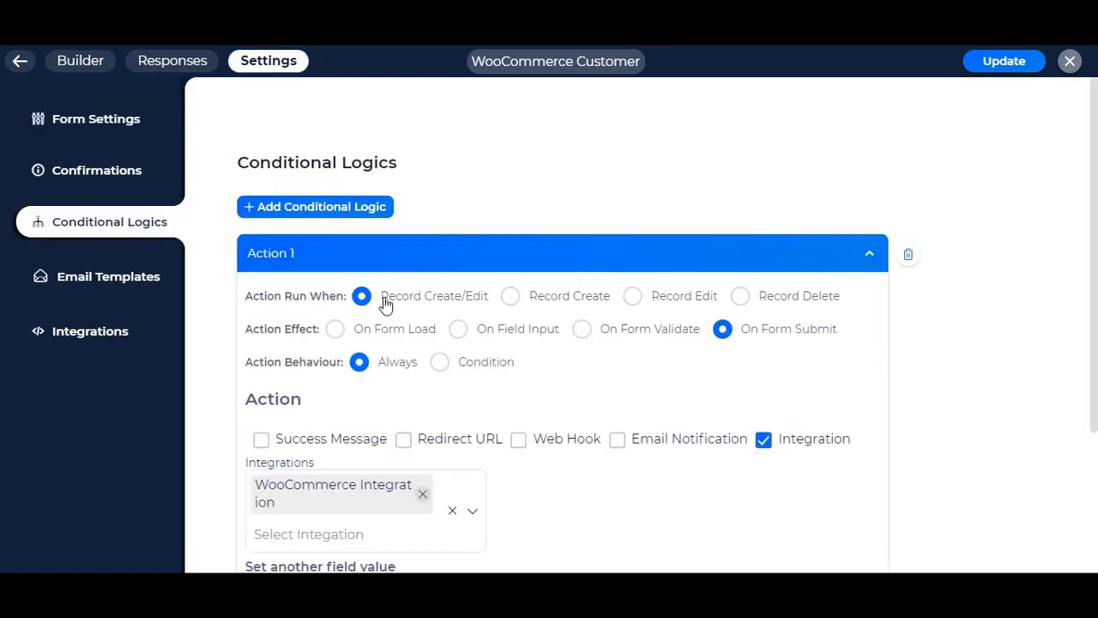
{"action": "left_click", "coordinate": [177, 65]}
Step: Edit the first response, appending ' [Updated]' to its last name, and save the entry
{"action": "left_click", "coordinate": [515, 229]}
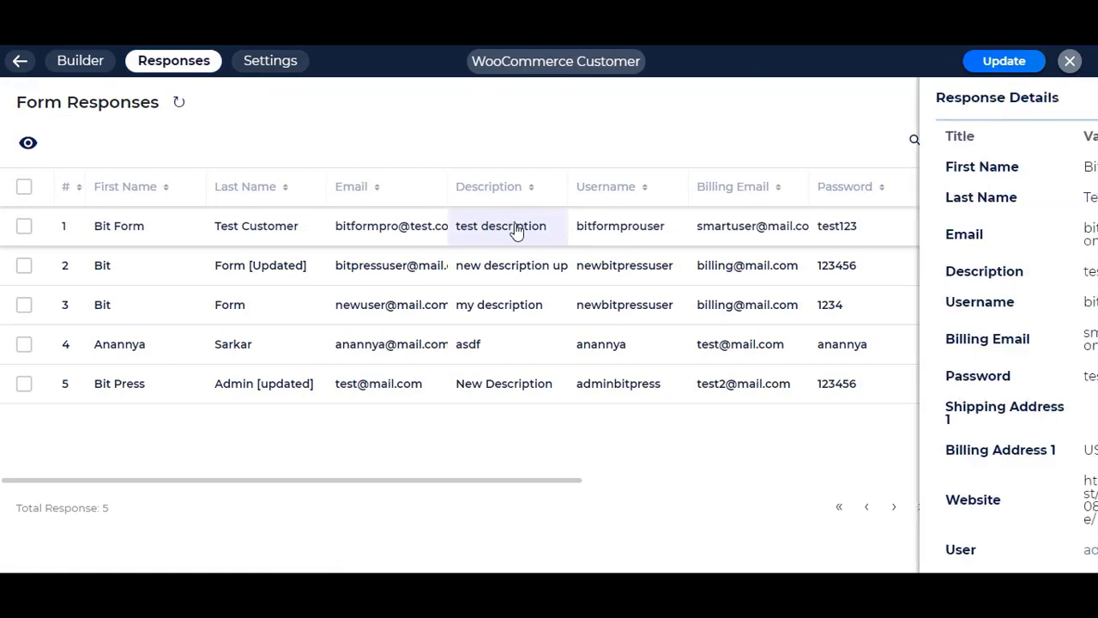
{"action": "left_click", "coordinate": [993, 99]}
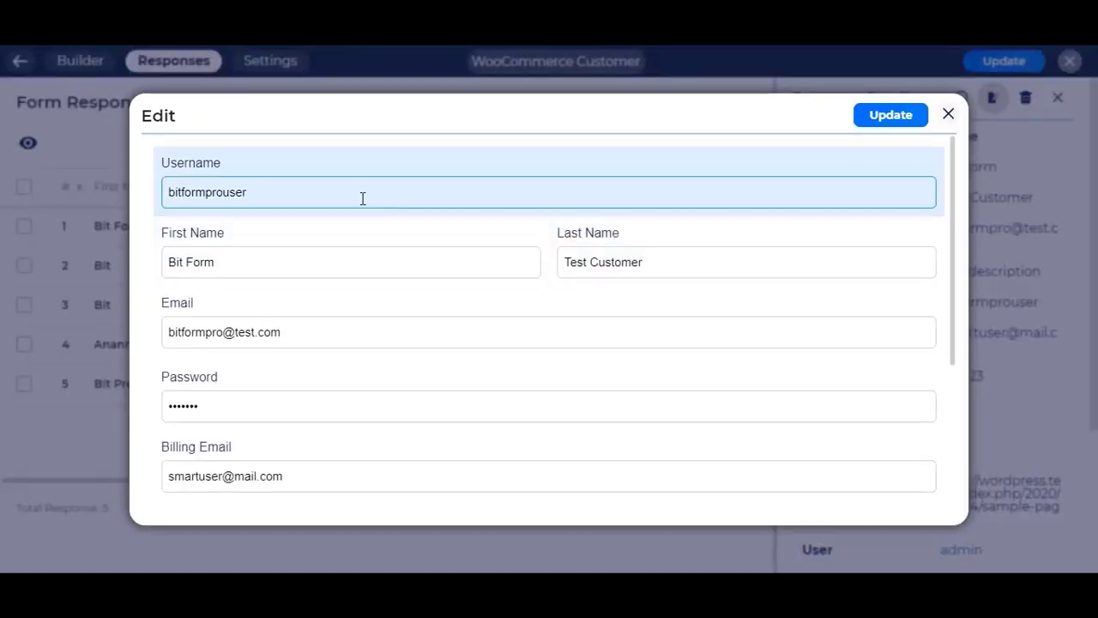
{"action": "left_click", "coordinate": [680, 260]}
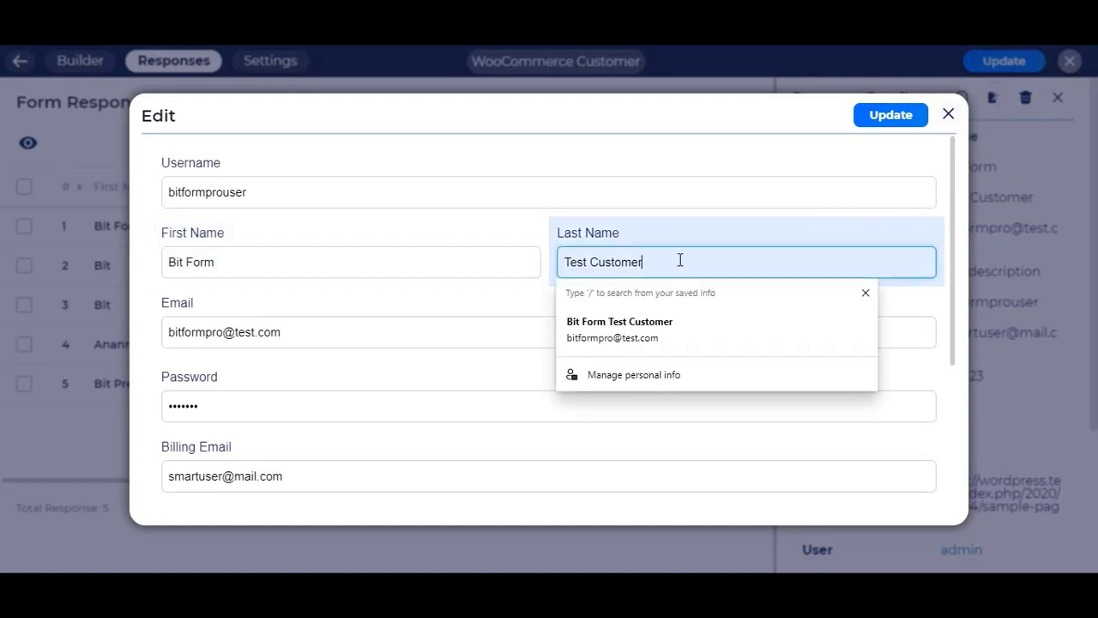
{"action": "type", "text": "[Updat"}
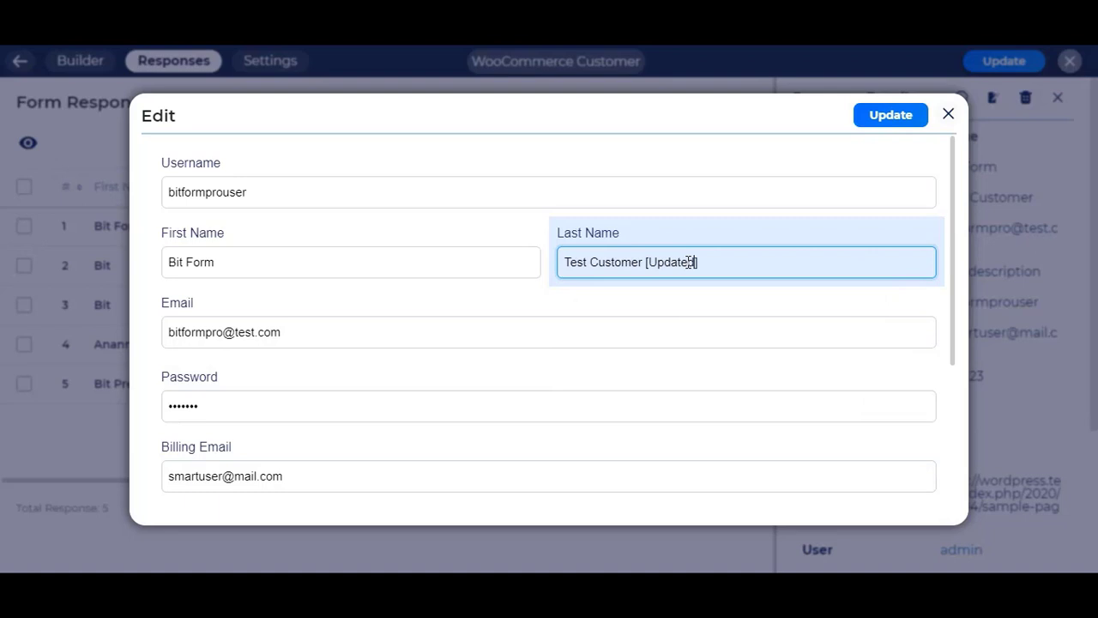
{"action": "type", "text": "ed]"}
{"action": "left_click", "coordinate": [873, 113]}
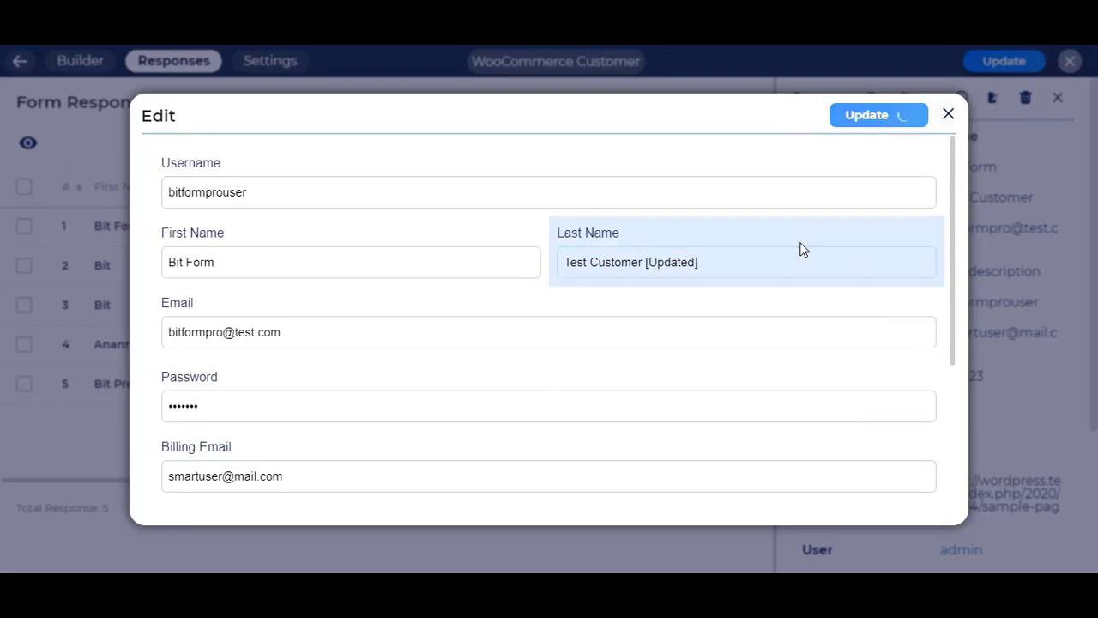
{"action": "left_click", "coordinate": [808, 250]}
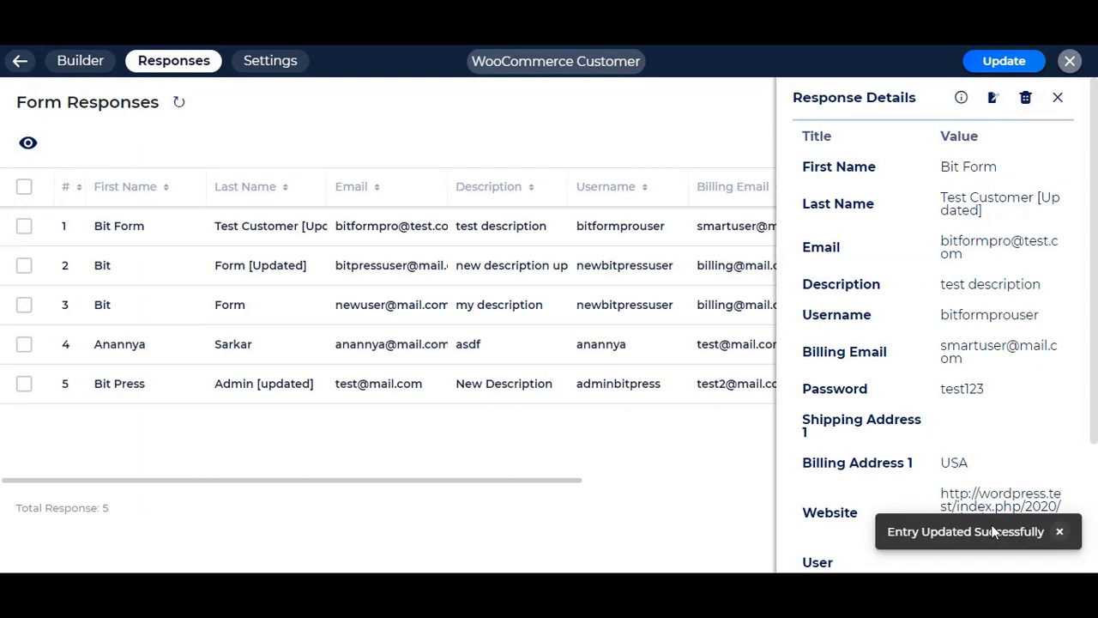
Step: Show the entry's integration logs and confirm the WooCommerce 'edit customer success 23' log entry
{"action": "left_click", "coordinate": [960, 99]}
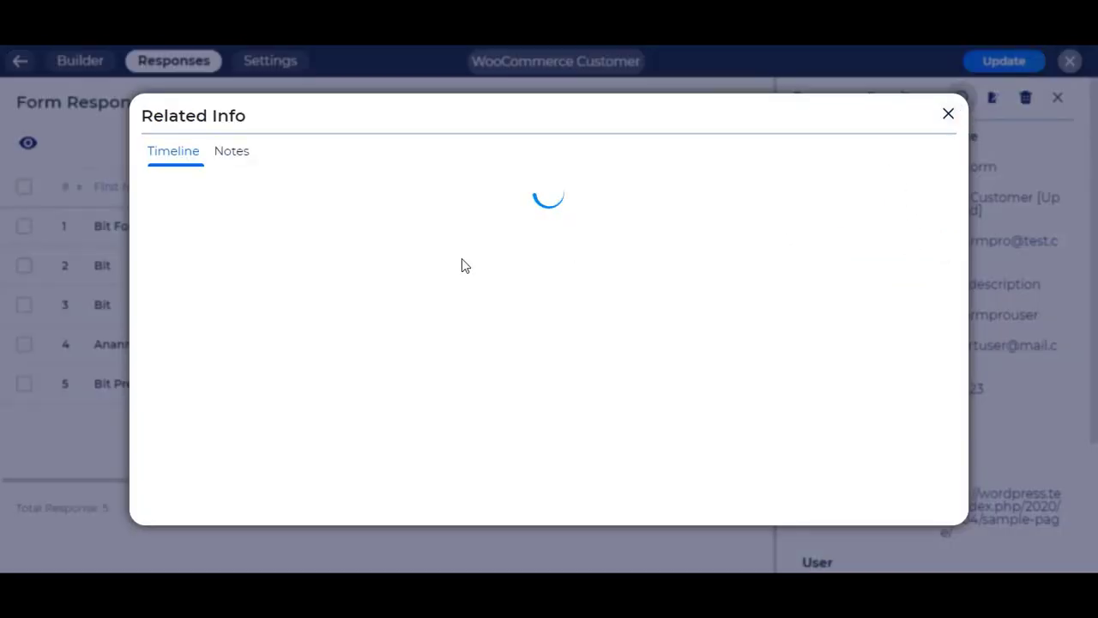
{"action": "left_click", "coordinate": [236, 239]}
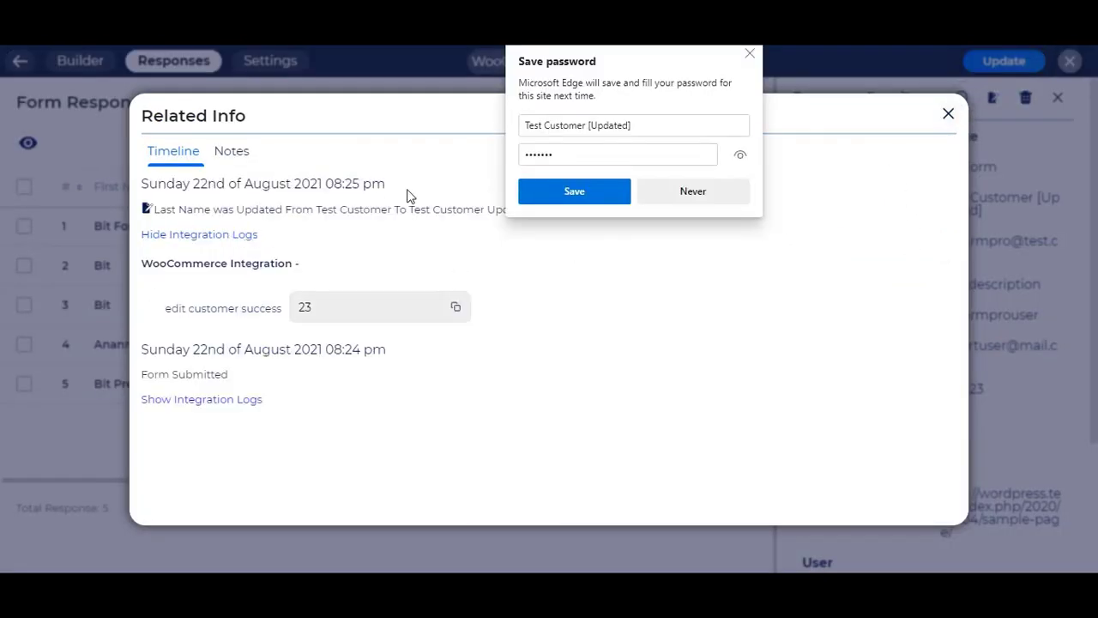
{"action": "left_click", "coordinate": [749, 54]}
{"action": "left_click_drag", "start_coordinate": [162, 309], "coordinate": [288, 314]}
{"action": "left_click", "coordinate": [250, 314]}
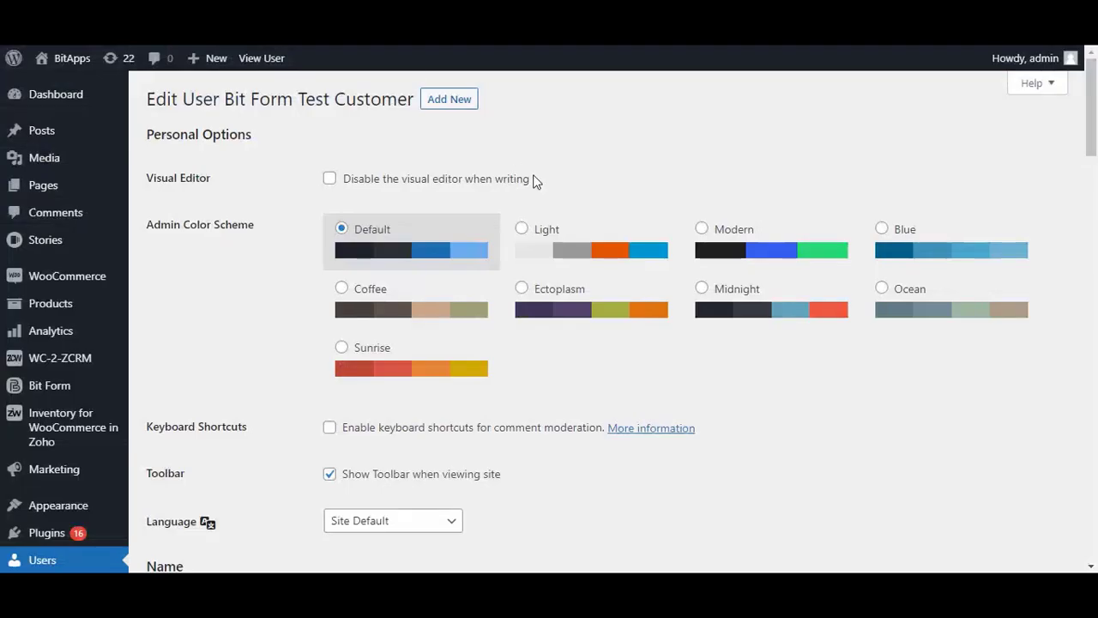
Step: Scroll the customer's Edit User page down to the Name section to check the last name
{"action": "scroll", "coordinate": [357, 367], "scroll_direction": "down", "scroll_amount": 5}
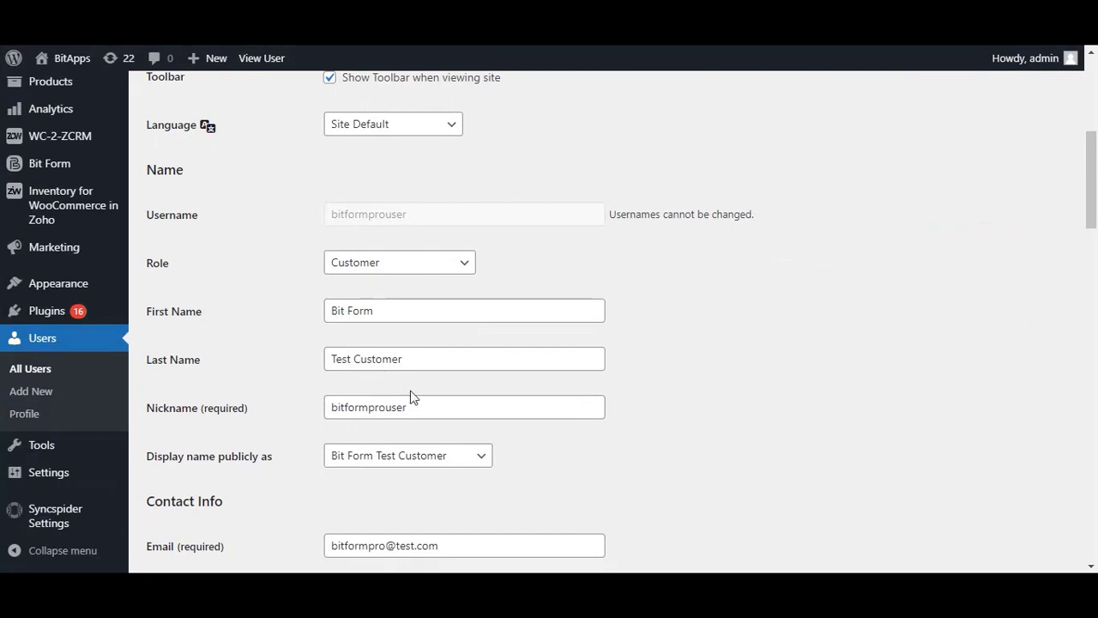